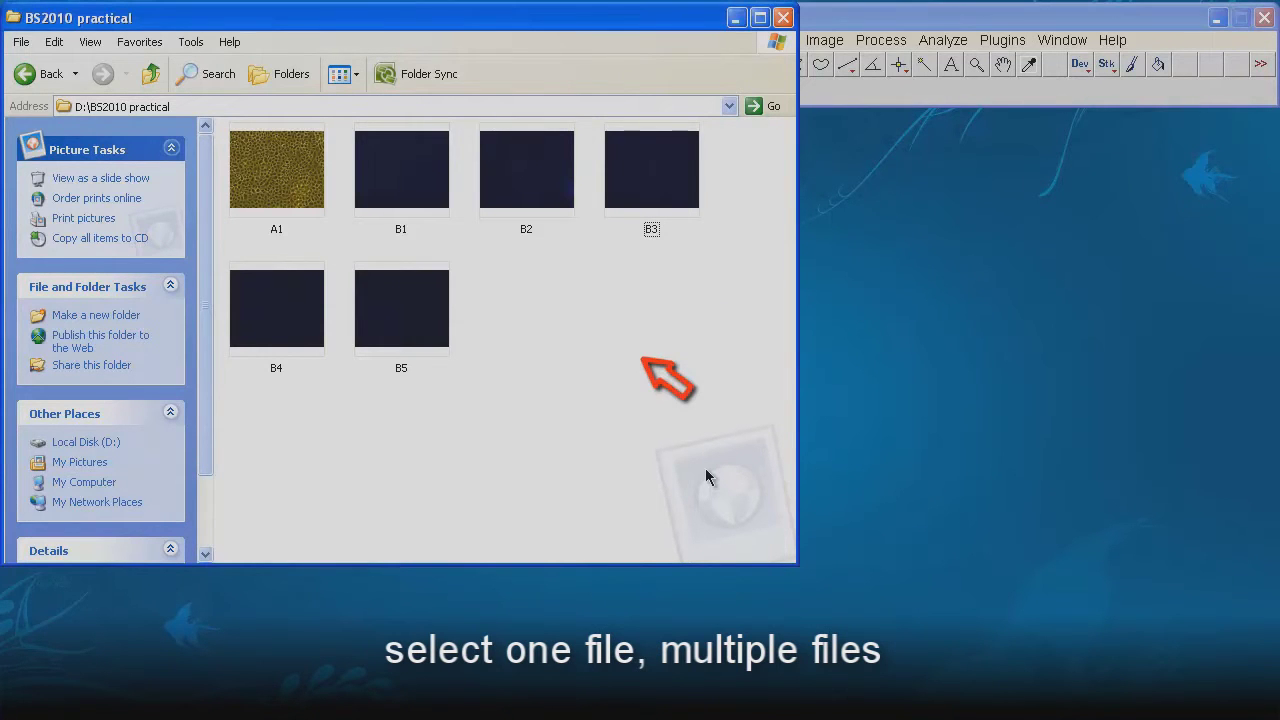
Step: Select all images in the BS2010 practical folder and drag them onto the ImageJ toolbar
key("ctrl+a")
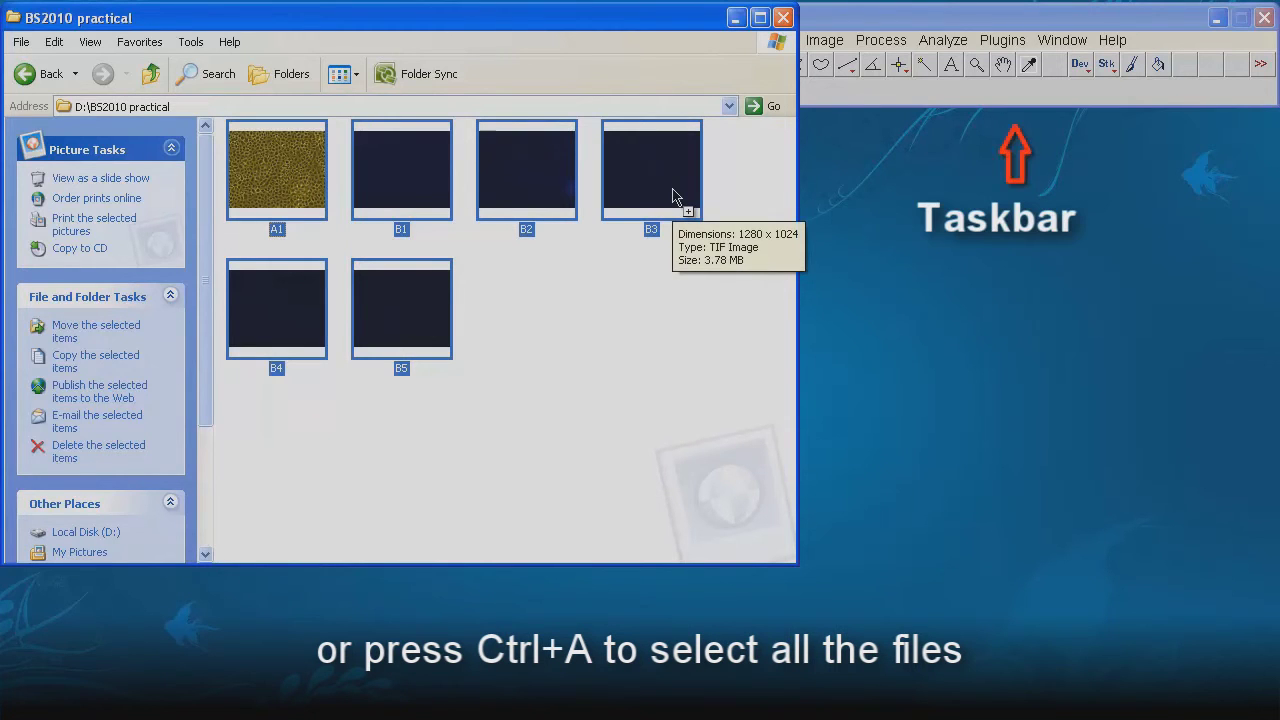
left_click_drag(674, 196, 1000, 86)
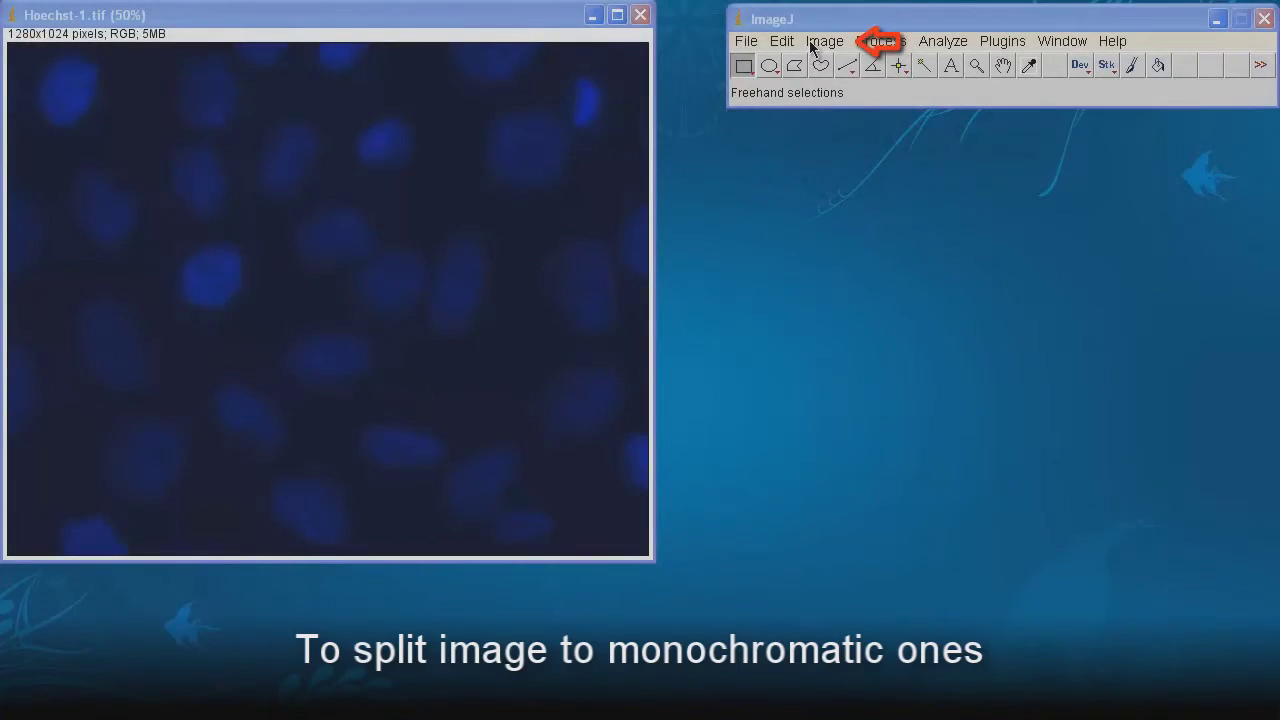
Step: Split Hoechst-1 into separate colour channels via Image > Color > Split Channels
left_click(824, 41)
mouse_move(990, 177)
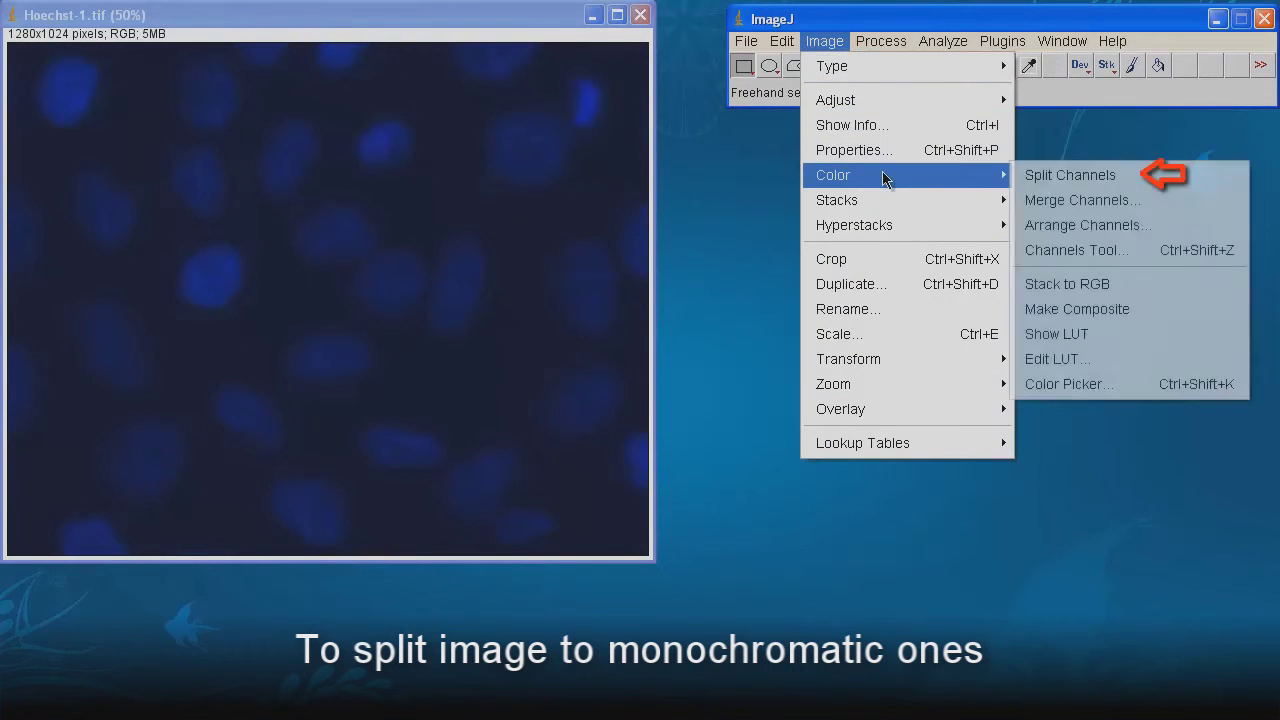
left_click(1097, 177)
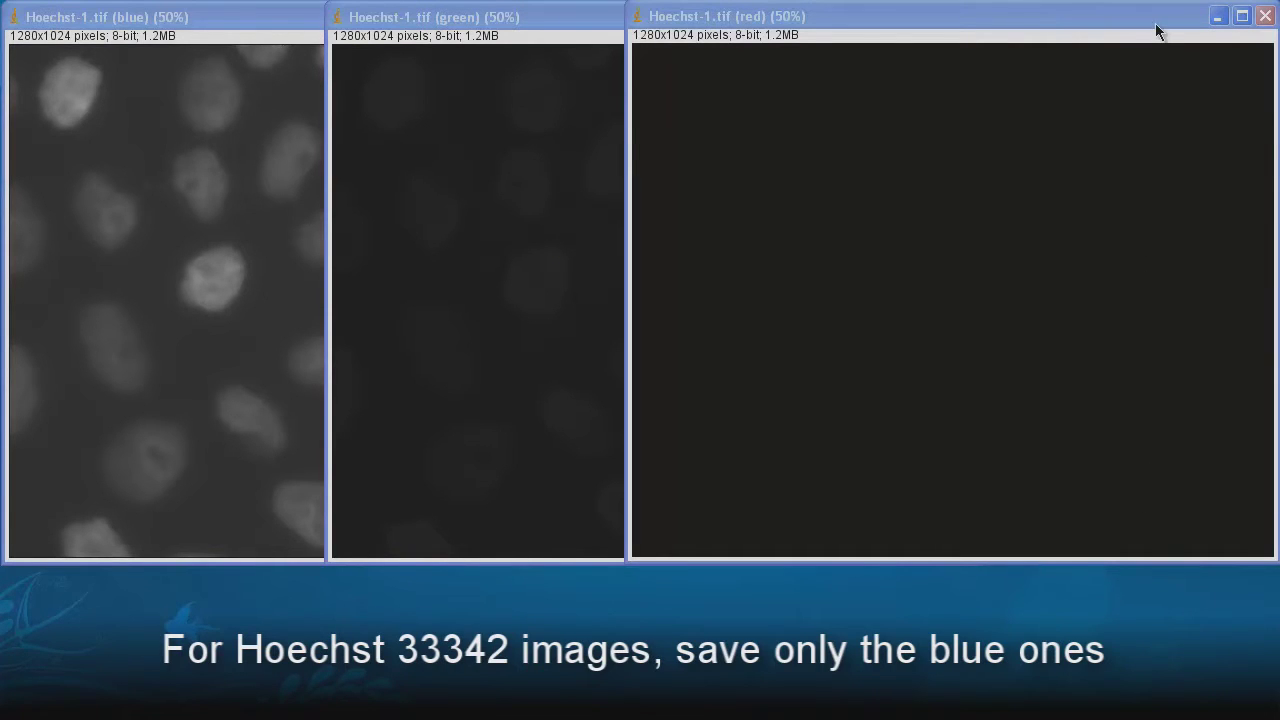
Step: Close the unneeded channel windows: Hoechst-1 red and green, and GFP-1 red
left_click(1258, 19)
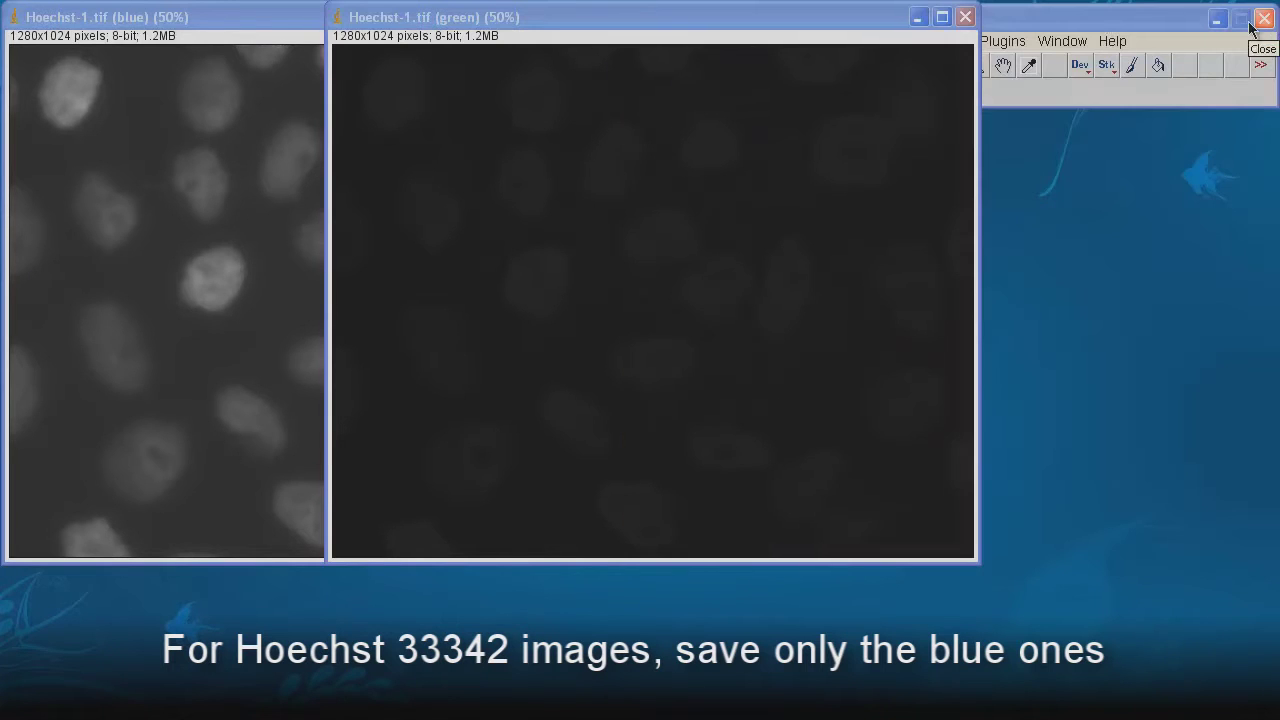
left_click(832, 25)
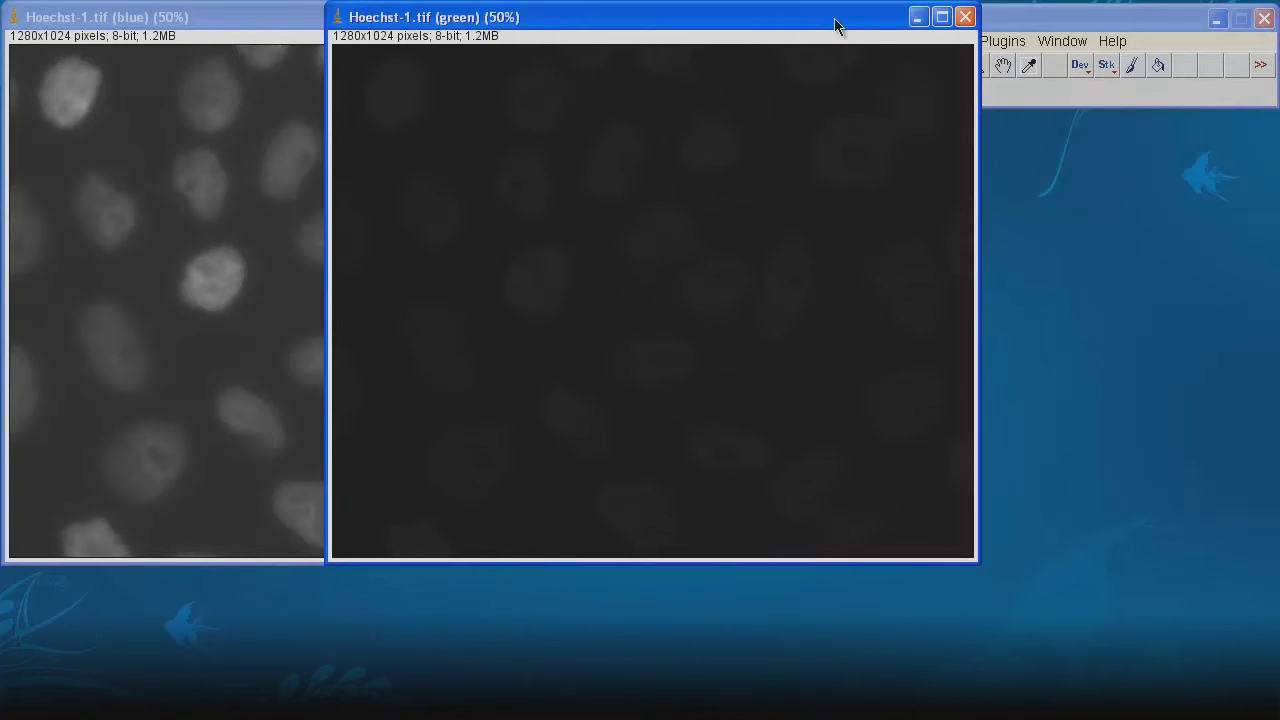
left_click(965, 17)
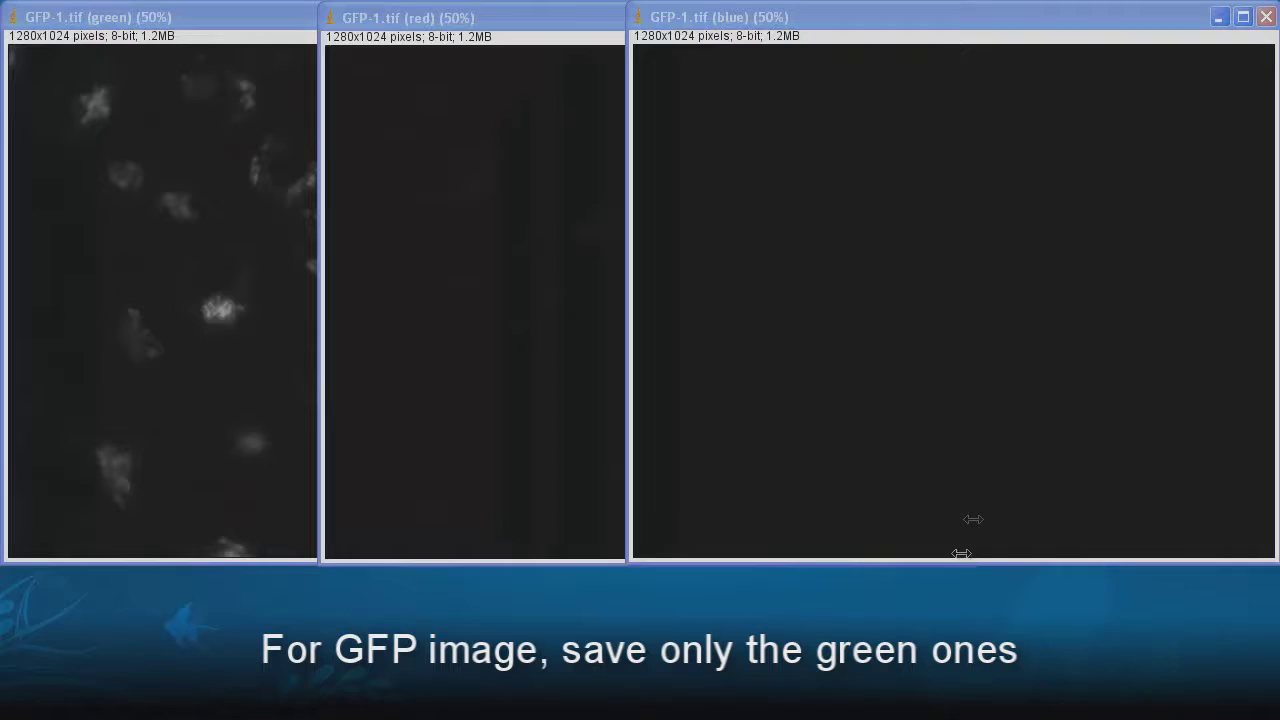
left_click(1040, 364)
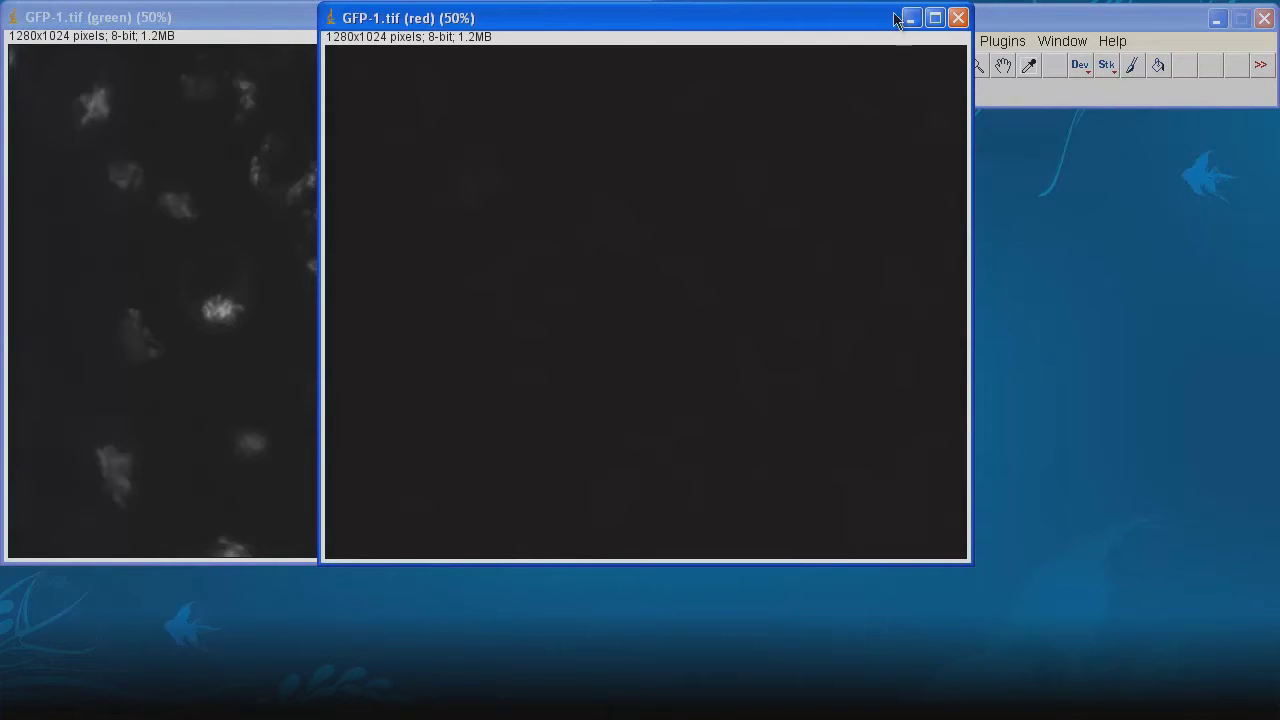
left_click(960, 18)
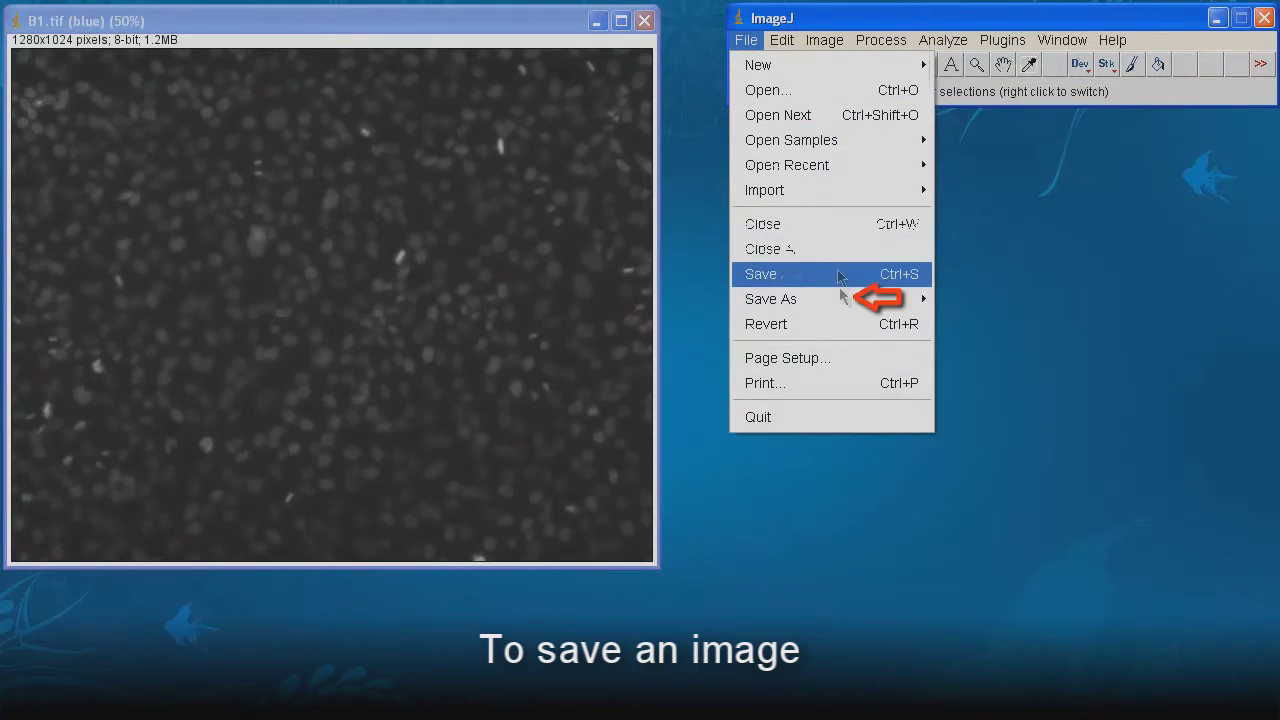
Step: Save B1's blue channel with Save As Tiff under the file name B1a.tif
mouse_move(850, 298)
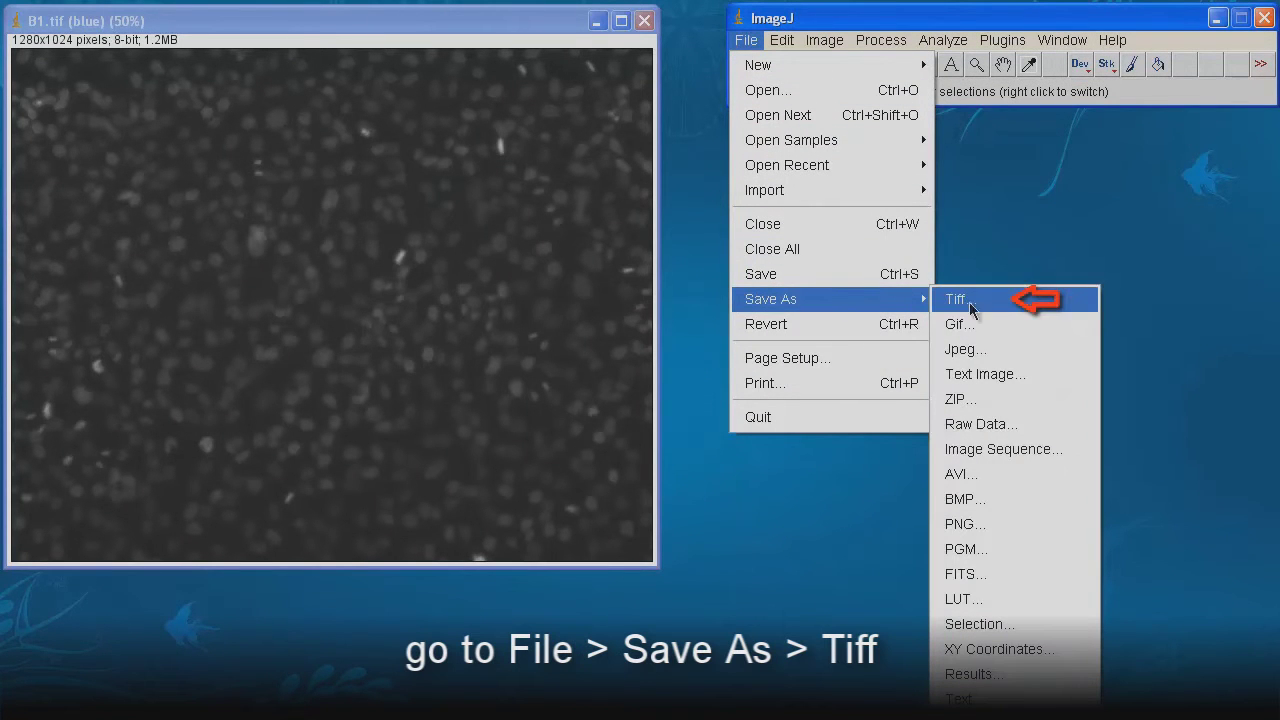
left_click(1005, 300)
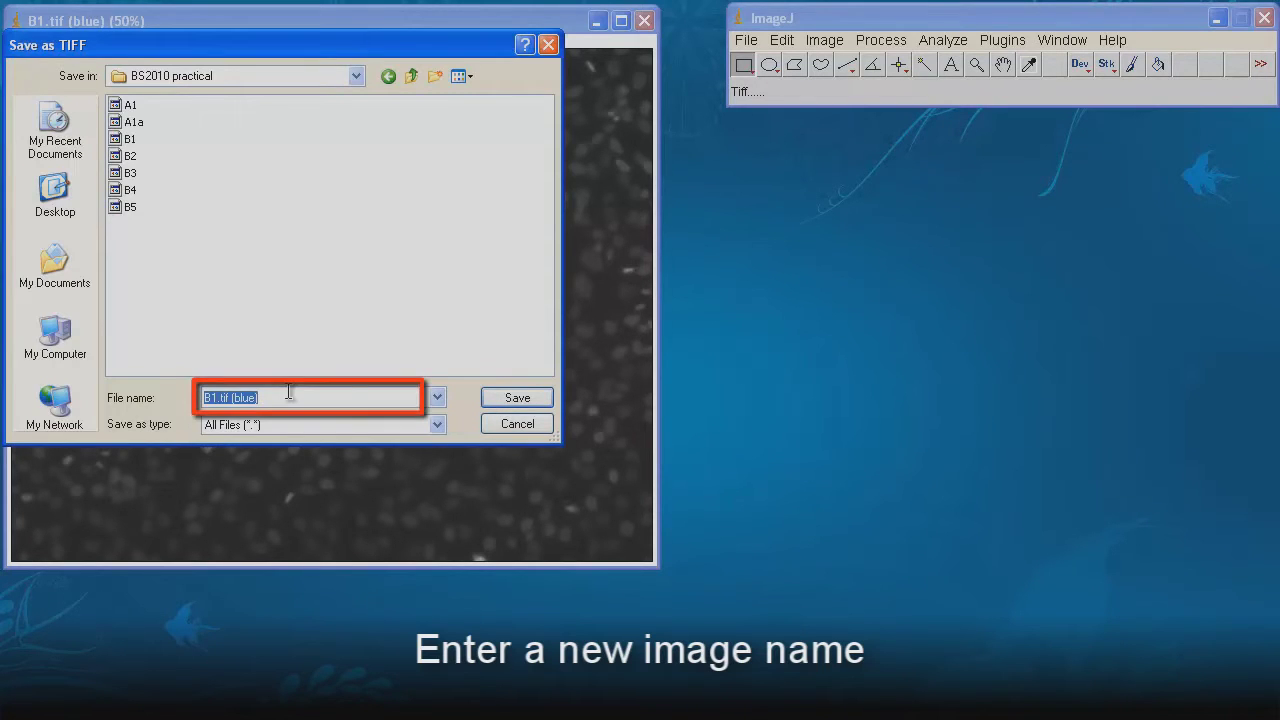
left_click(288, 392)
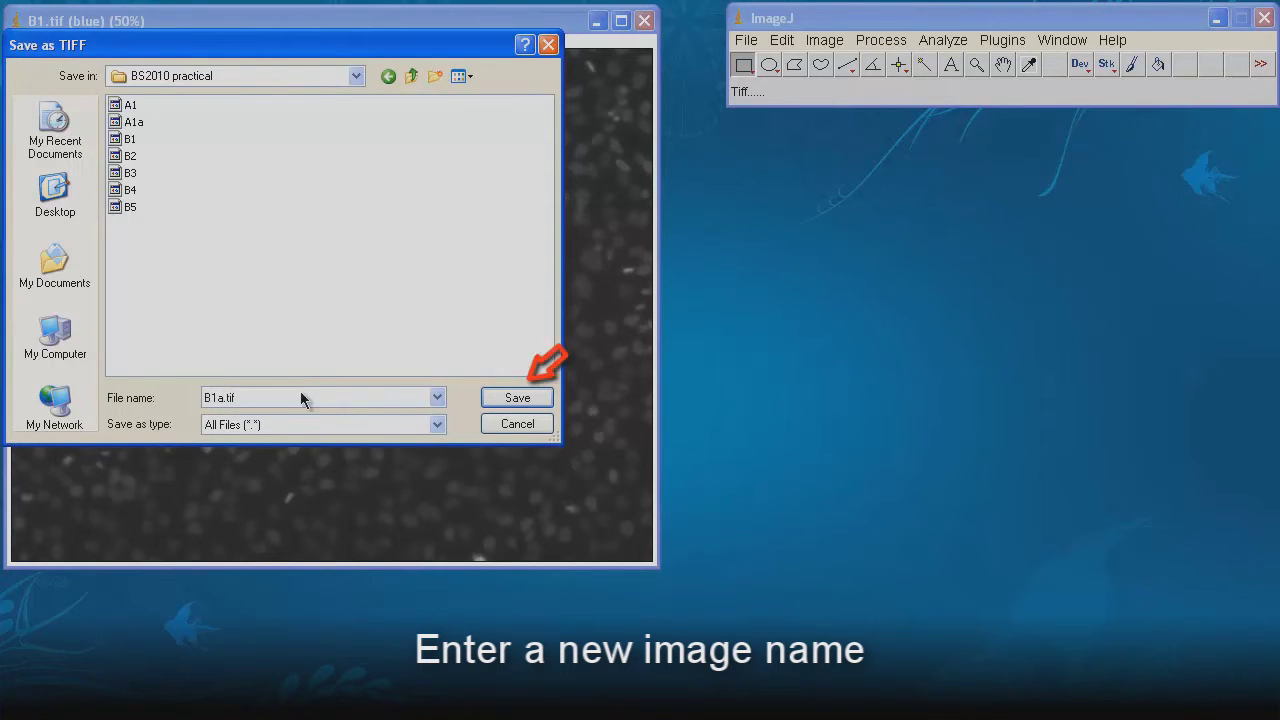
left_click(518, 398)
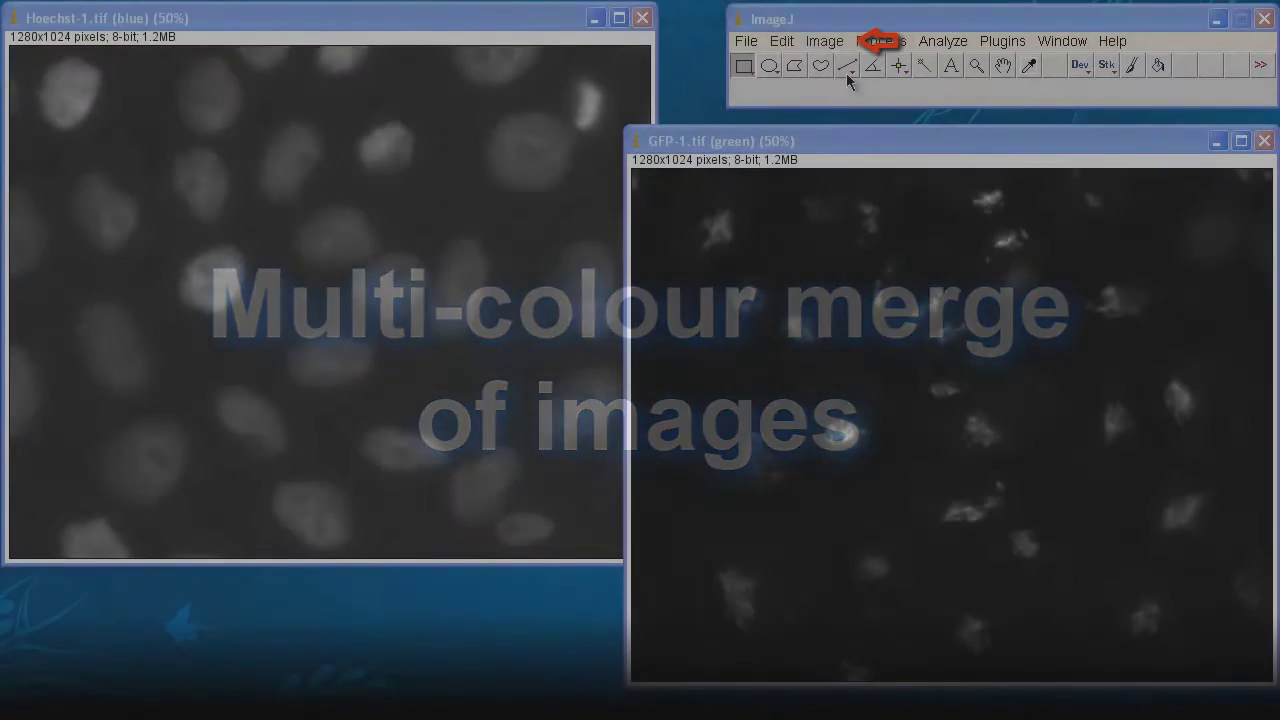
Step: Merge channels with Hoechst-1.tif (blue) as C1 red and GFP-1.tif (green) as C2 green
left_click(825, 41)
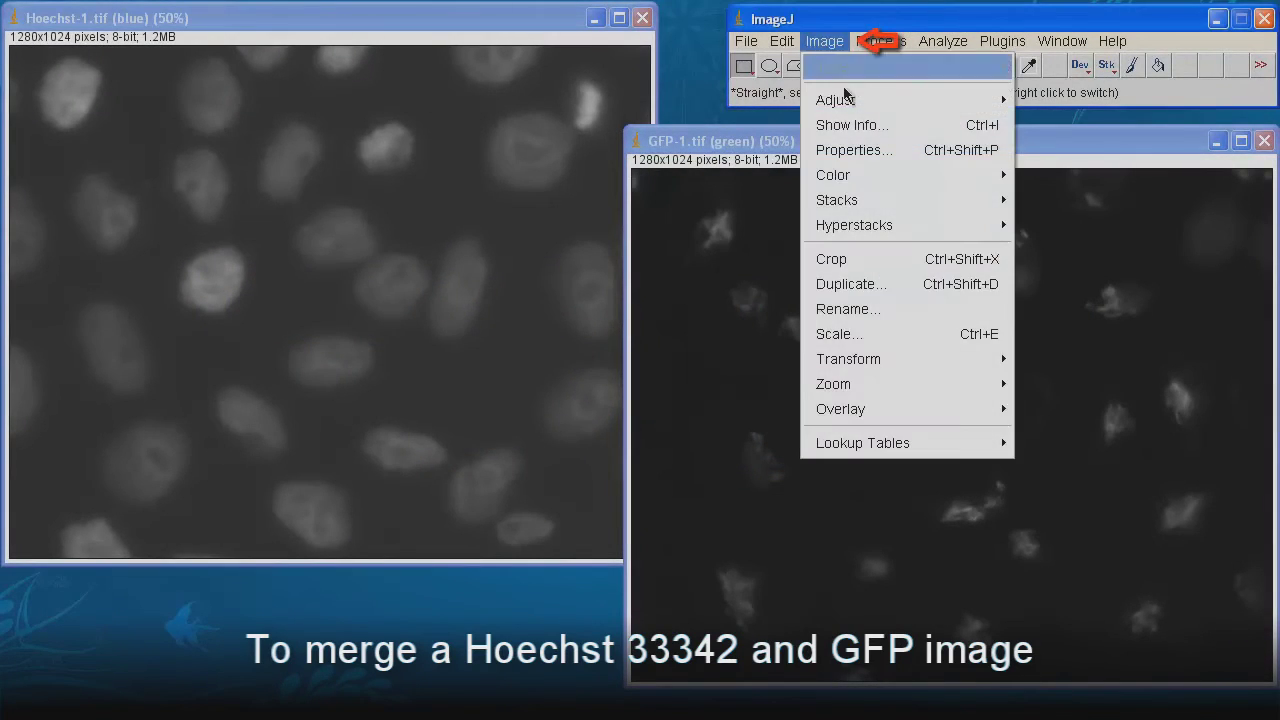
mouse_move(950, 175)
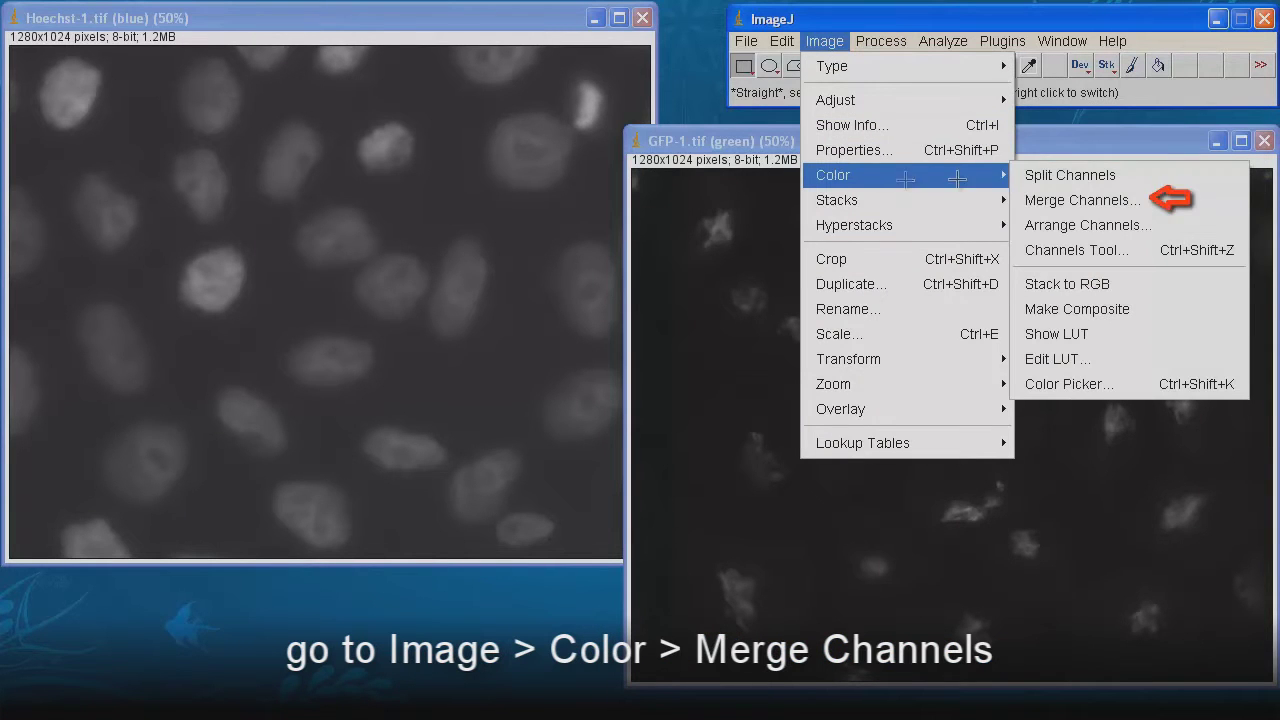
left_click(1097, 201)
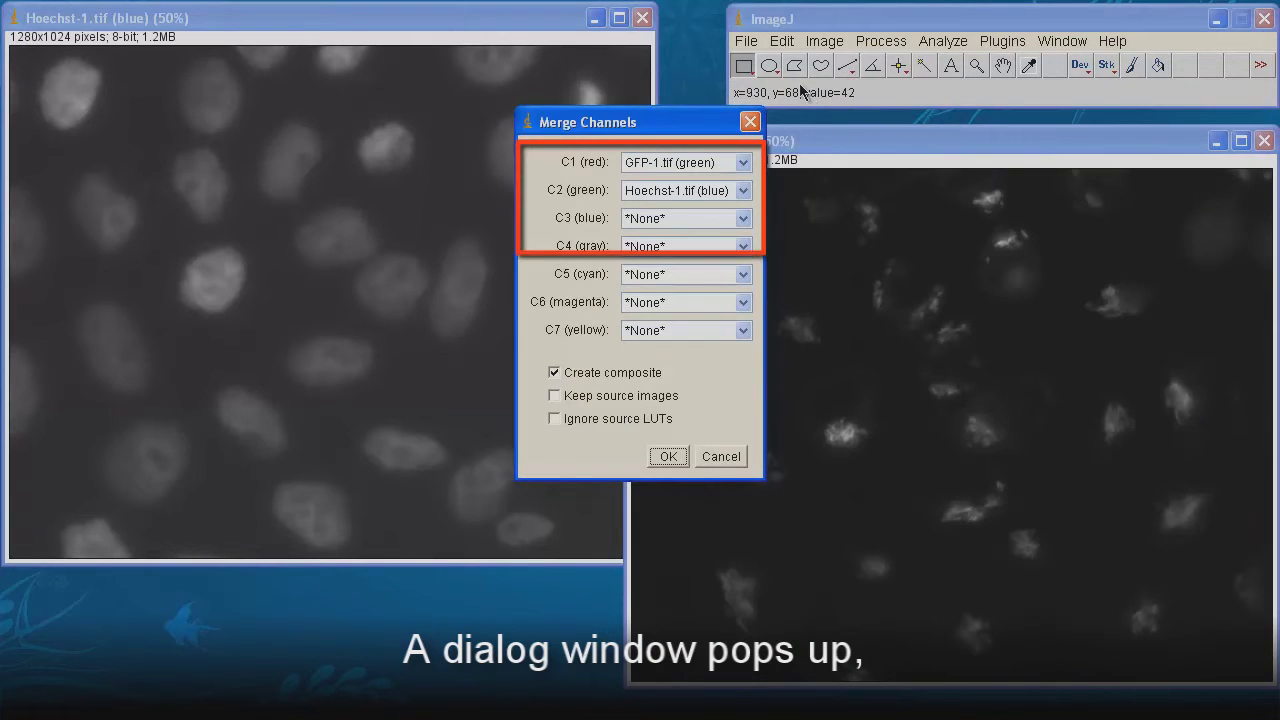
left_click(686, 163)
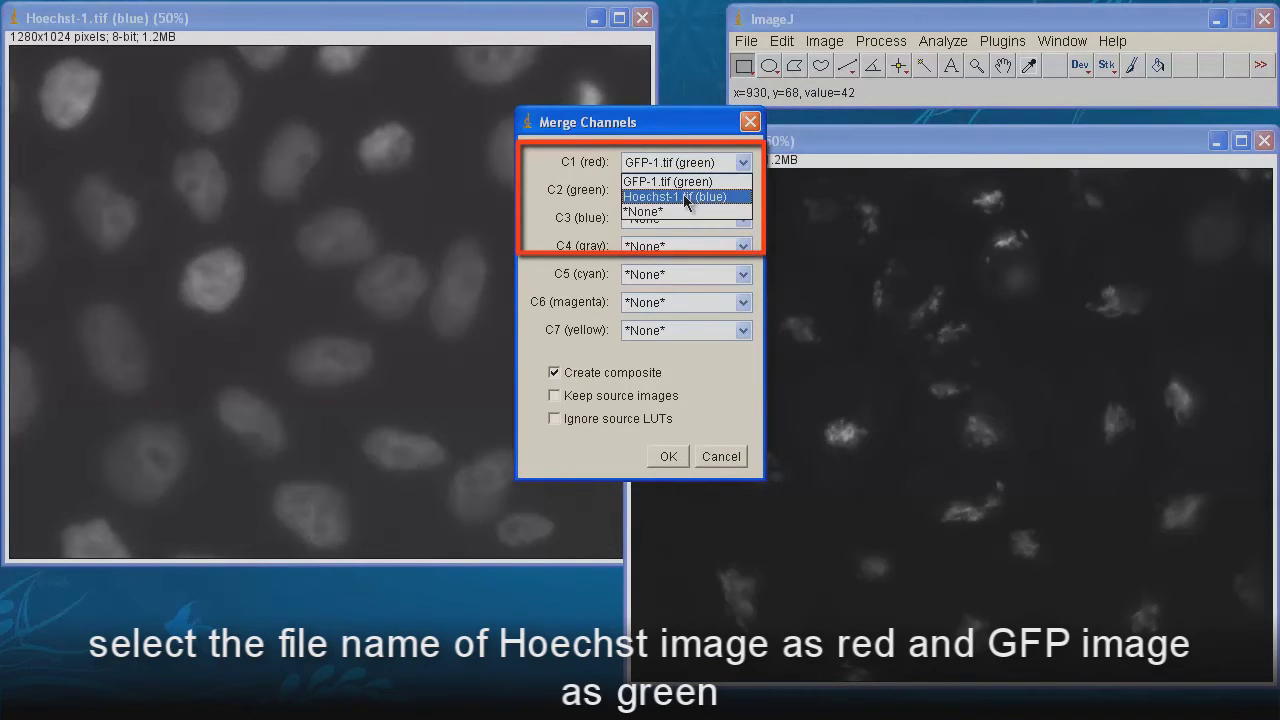
left_click(685, 197)
left_click(684, 191)
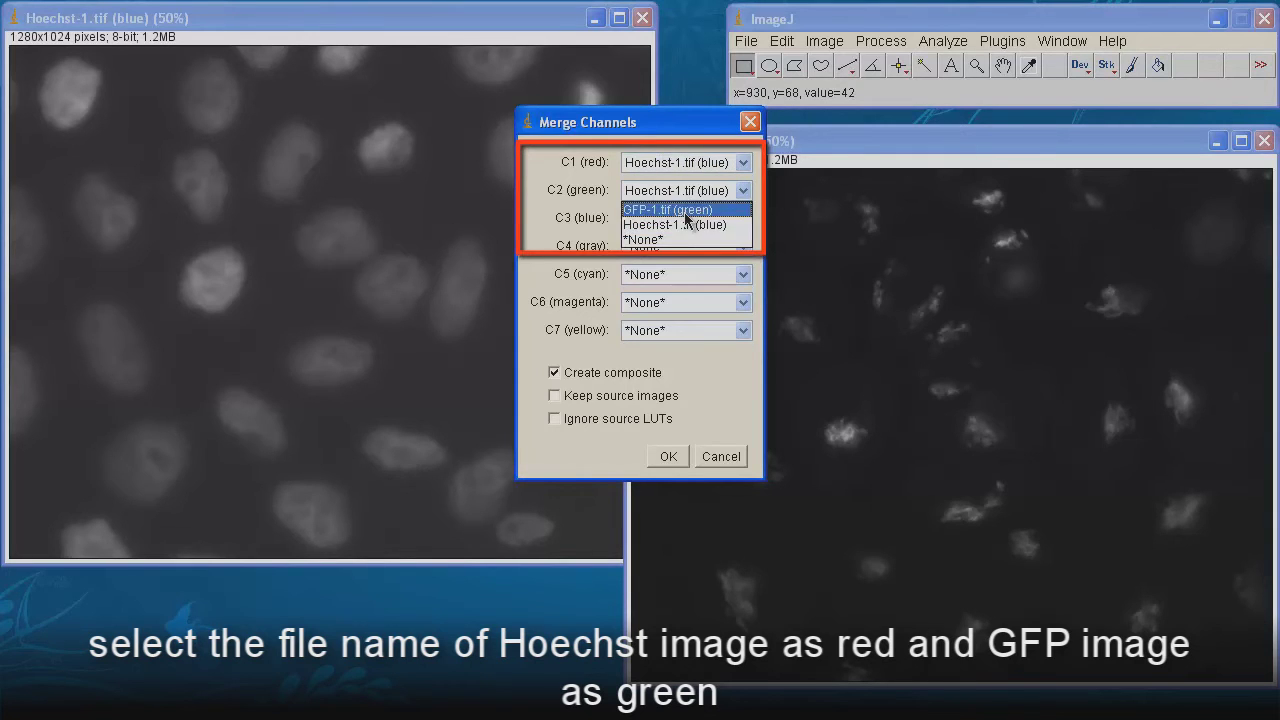
left_click(684, 211)
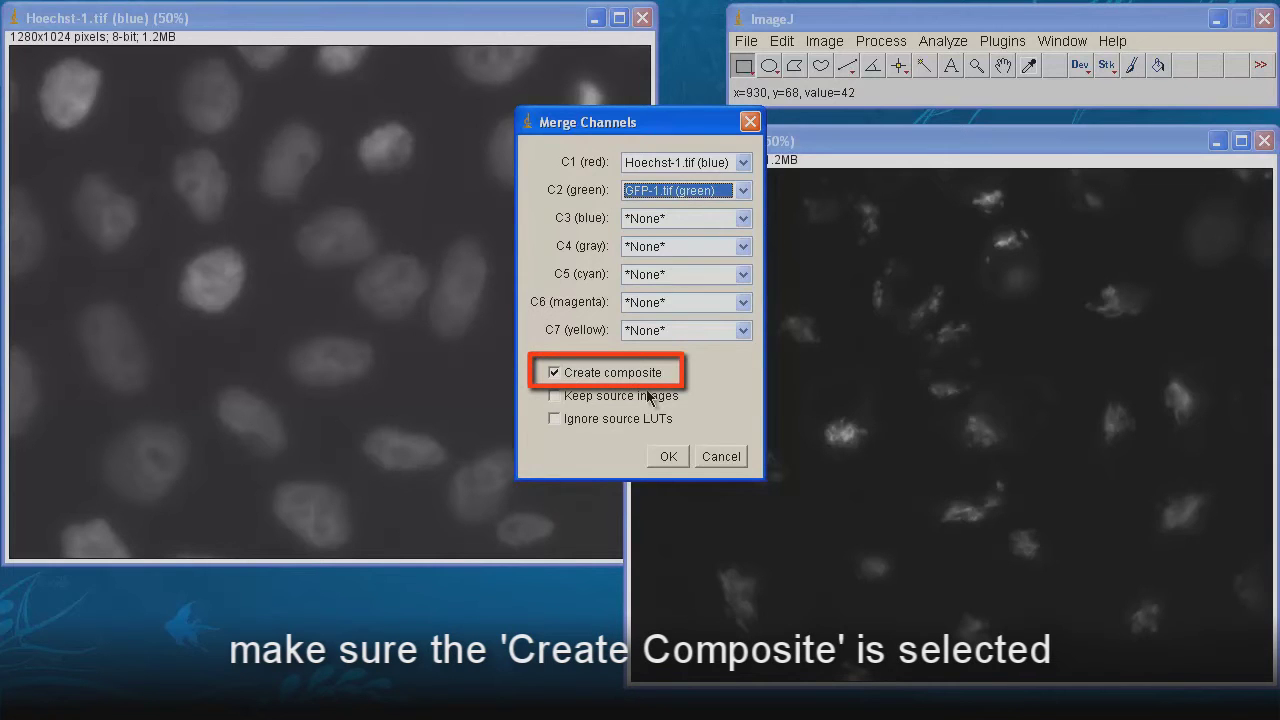
left_click(656, 453)
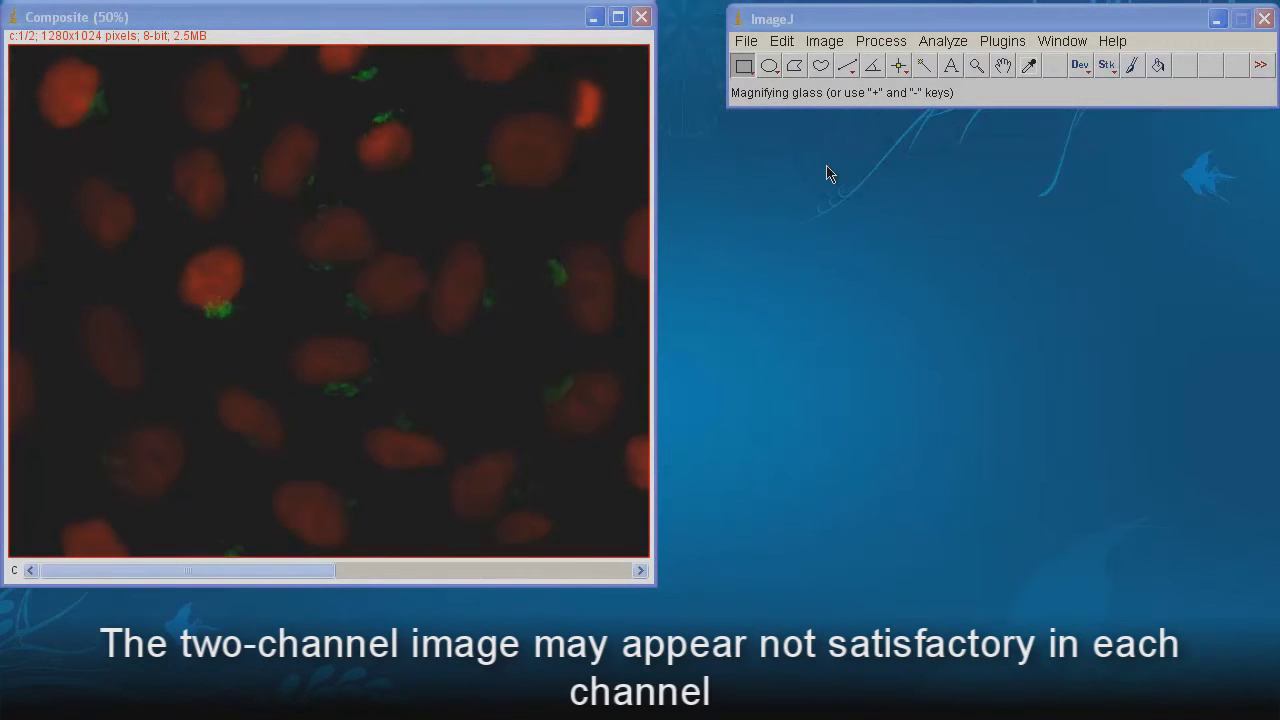
Step: In Color Balance, lower the Composite's red channel maximum and minimum to brighten it
left_click(829, 47)
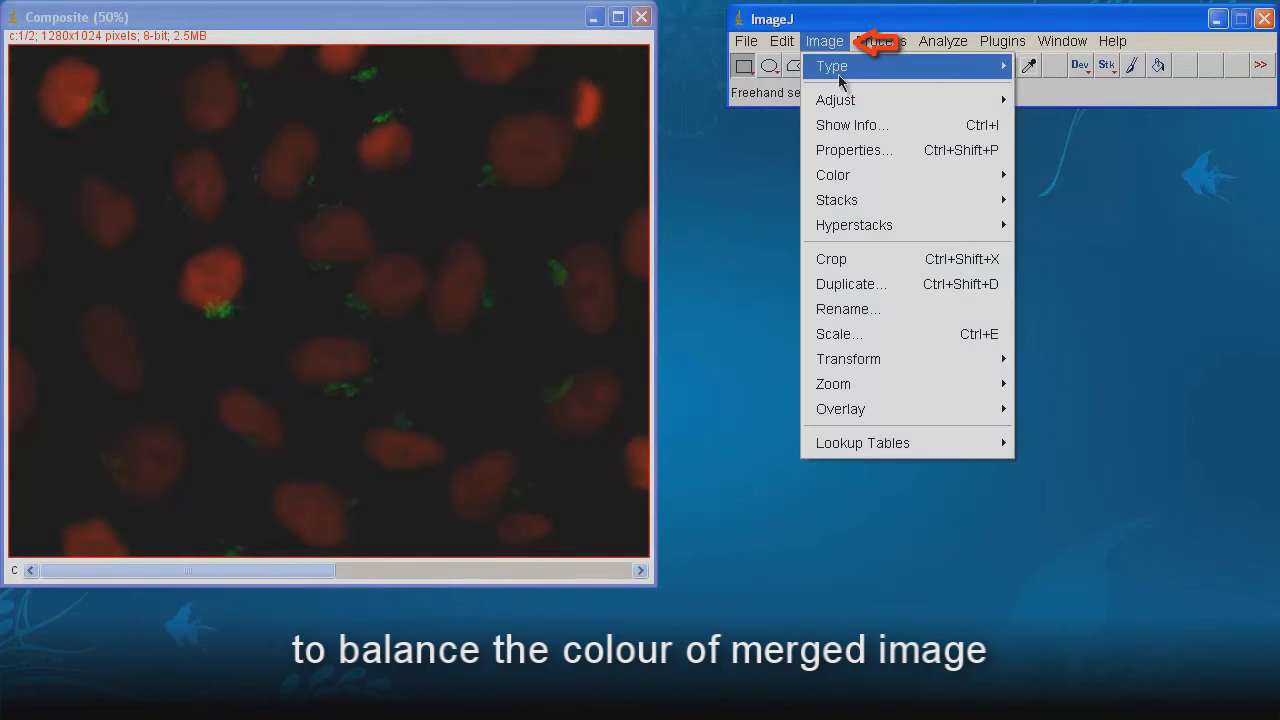
mouse_move(843, 108)
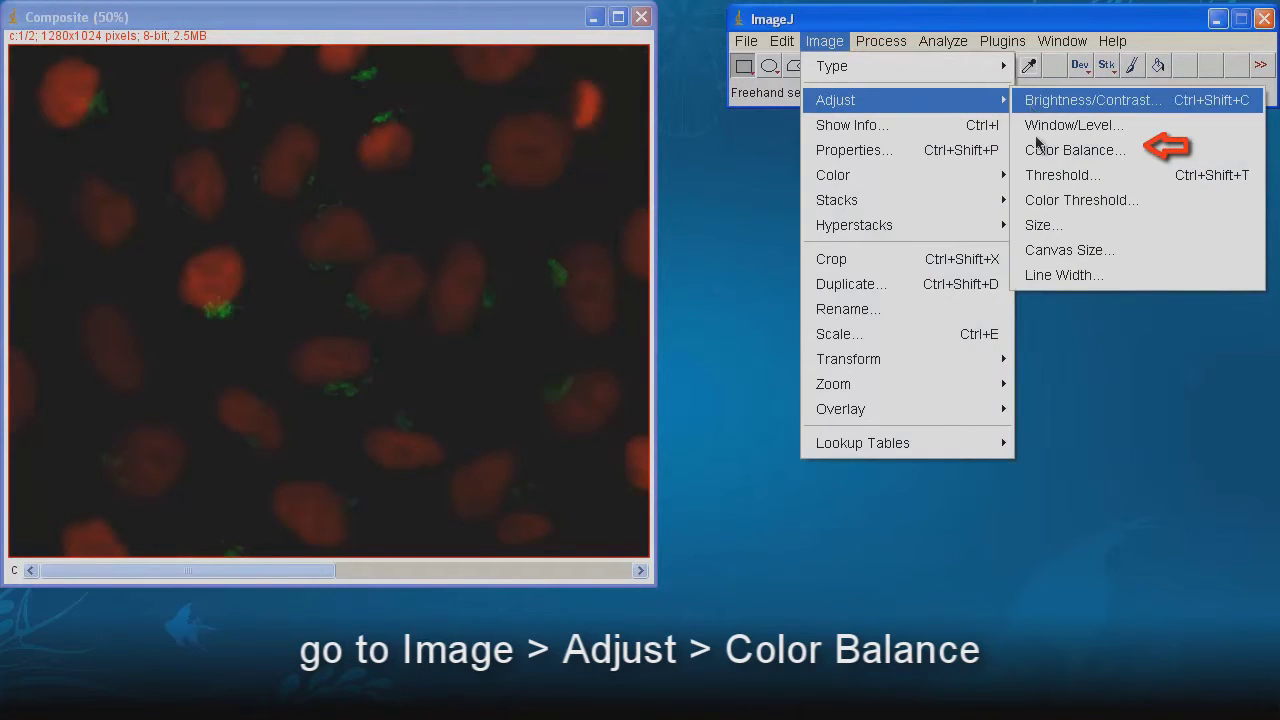
left_click(1037, 152)
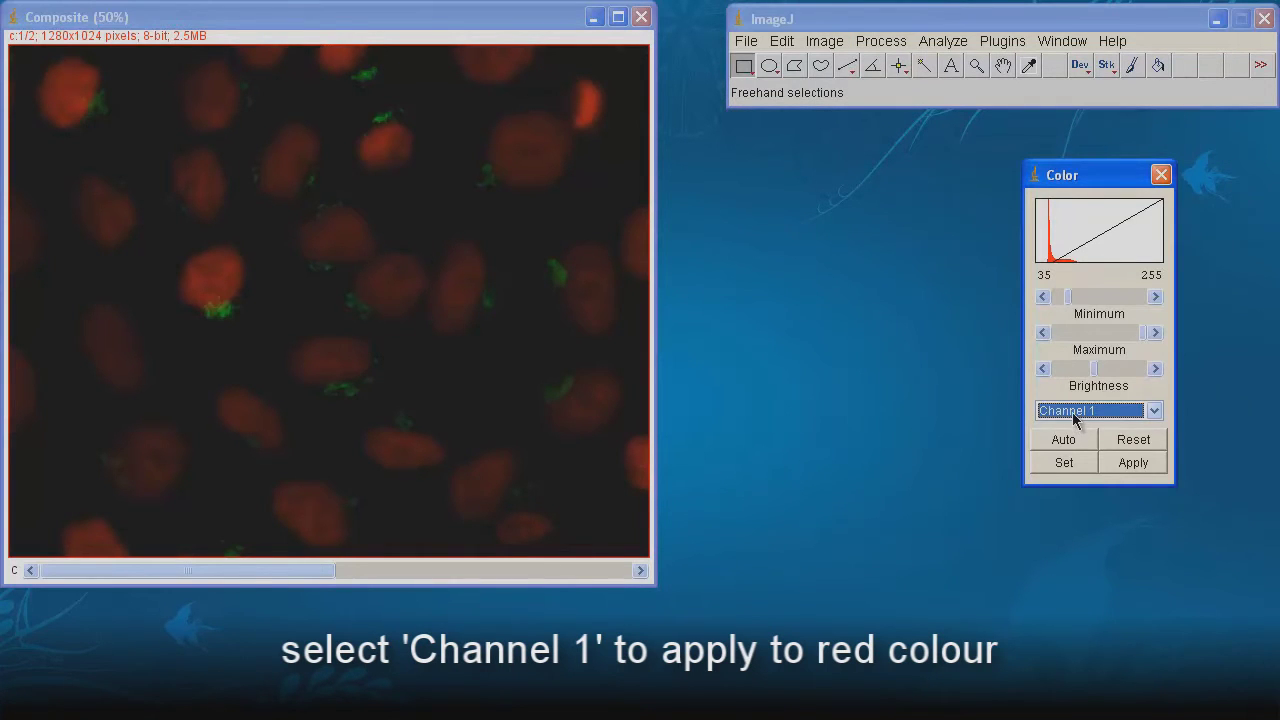
left_click_drag(1143, 333, 1122, 343)
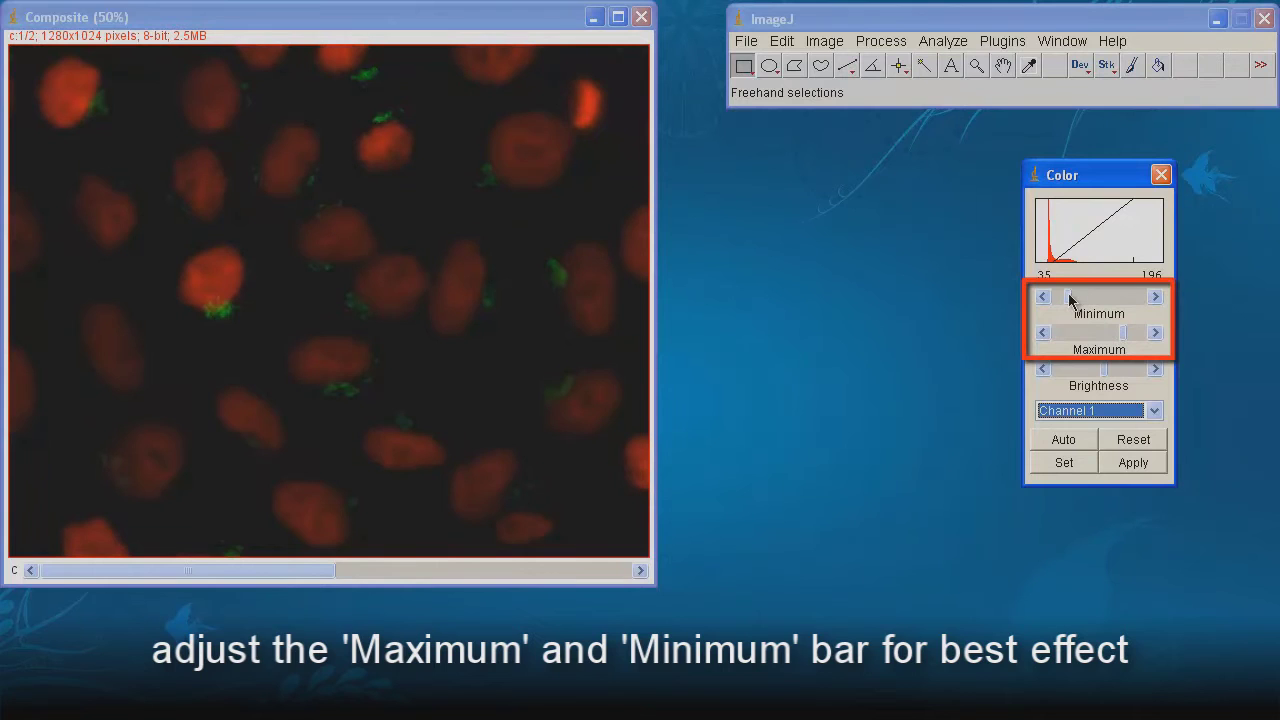
left_click_drag(1069, 299, 1058, 298)
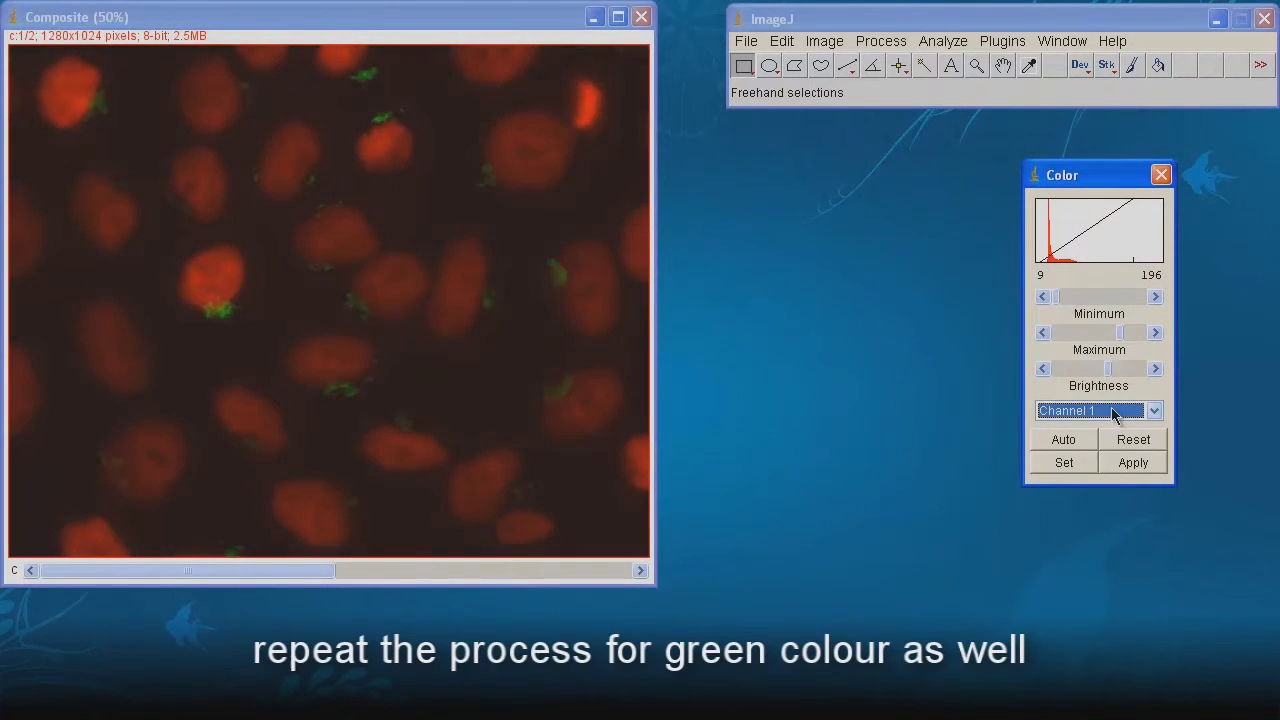
Step: Switch to channel 2, lower the green channel's maximum, and apply the change
left_click(1110, 411)
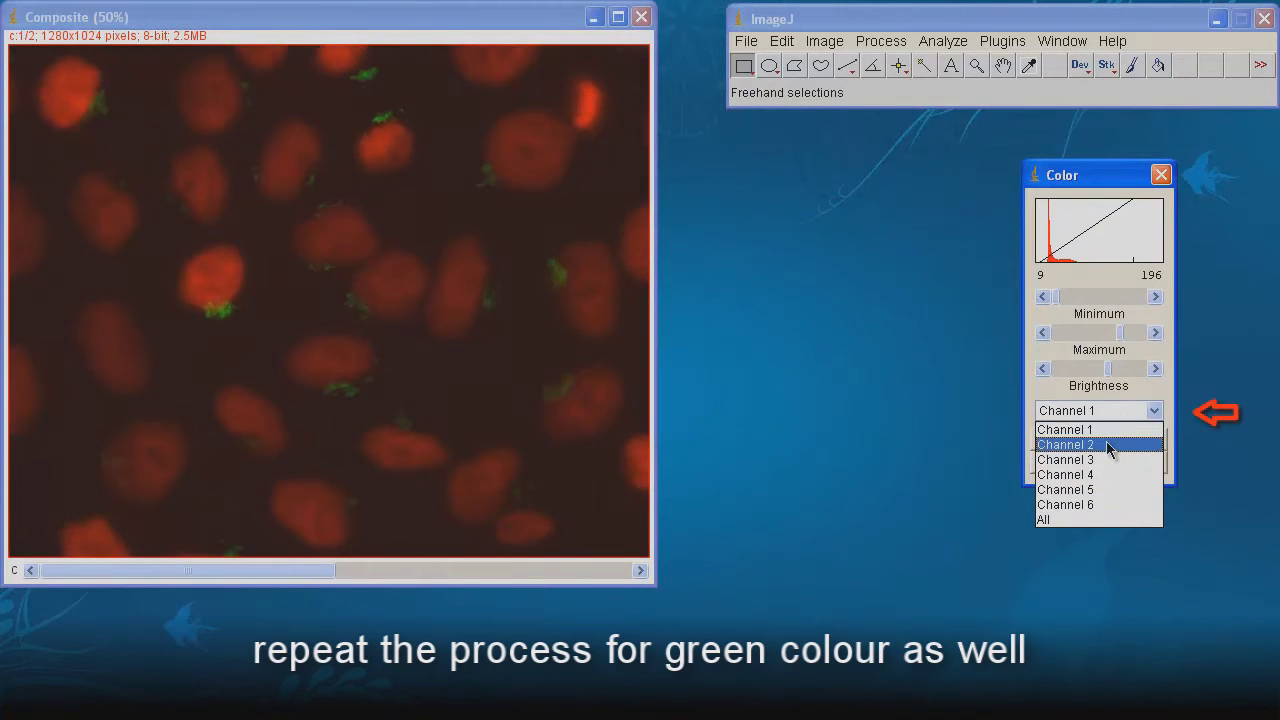
left_click(1110, 445)
left_click_drag(1128, 327, 1115, 333)
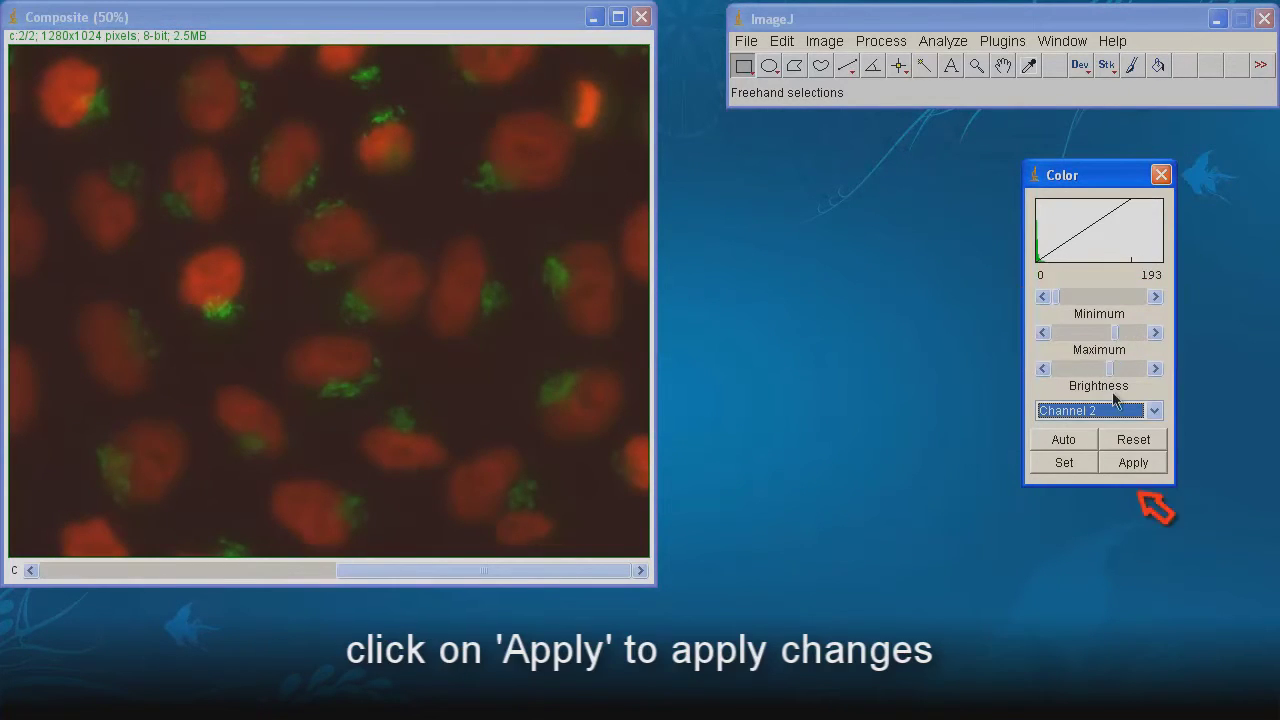
left_click(1111, 466)
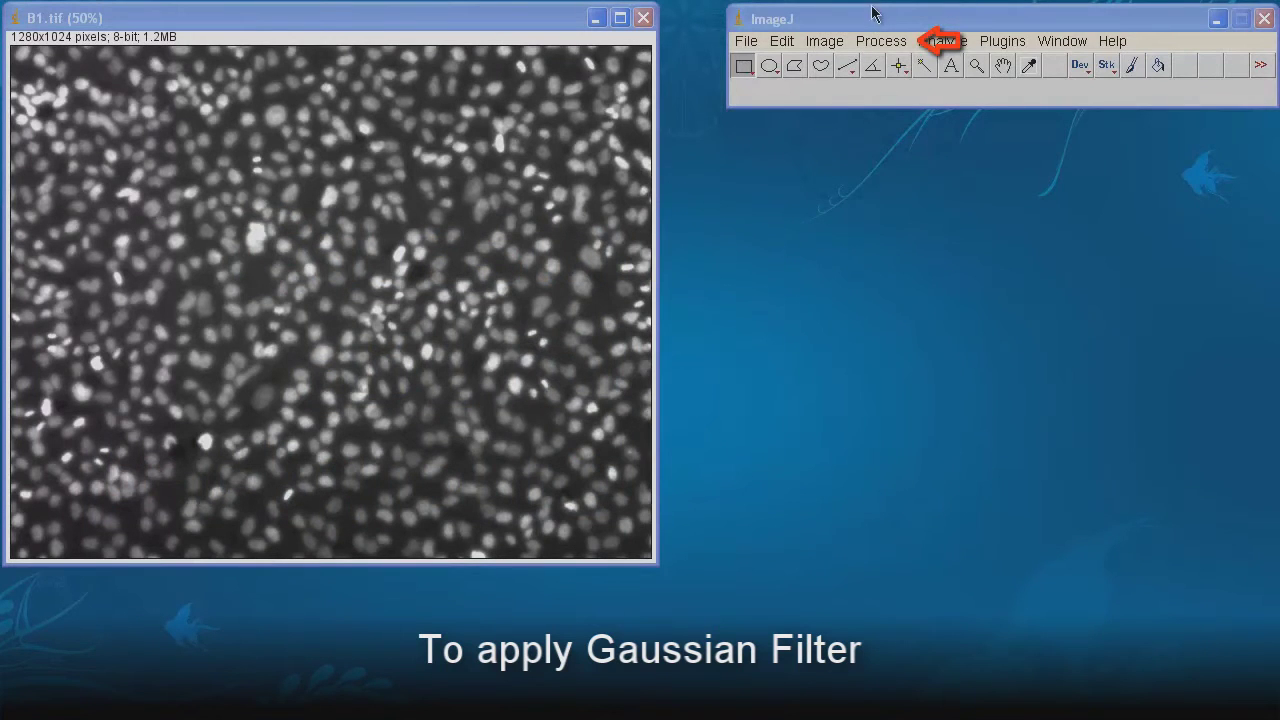
Step: Apply a Gaussian Blur to the B1 nuclei image with preview on and Sigma 2
left_click(874, 44)
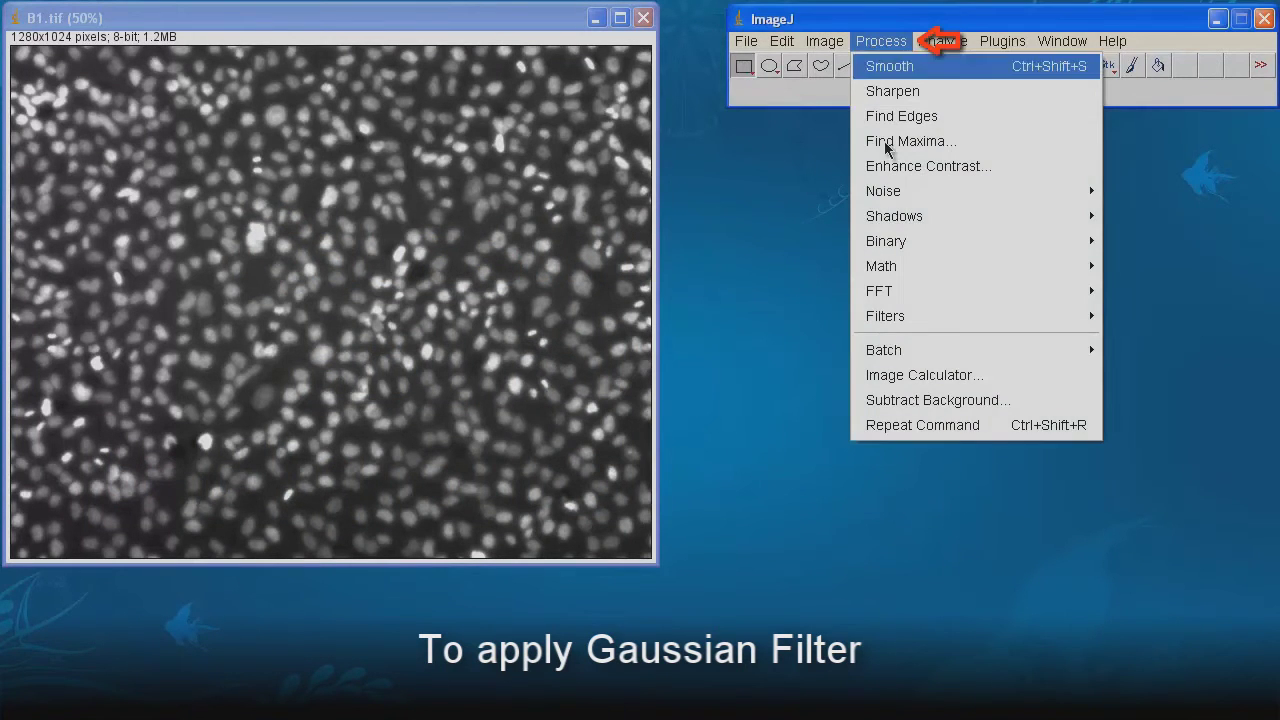
mouse_move(891, 315)
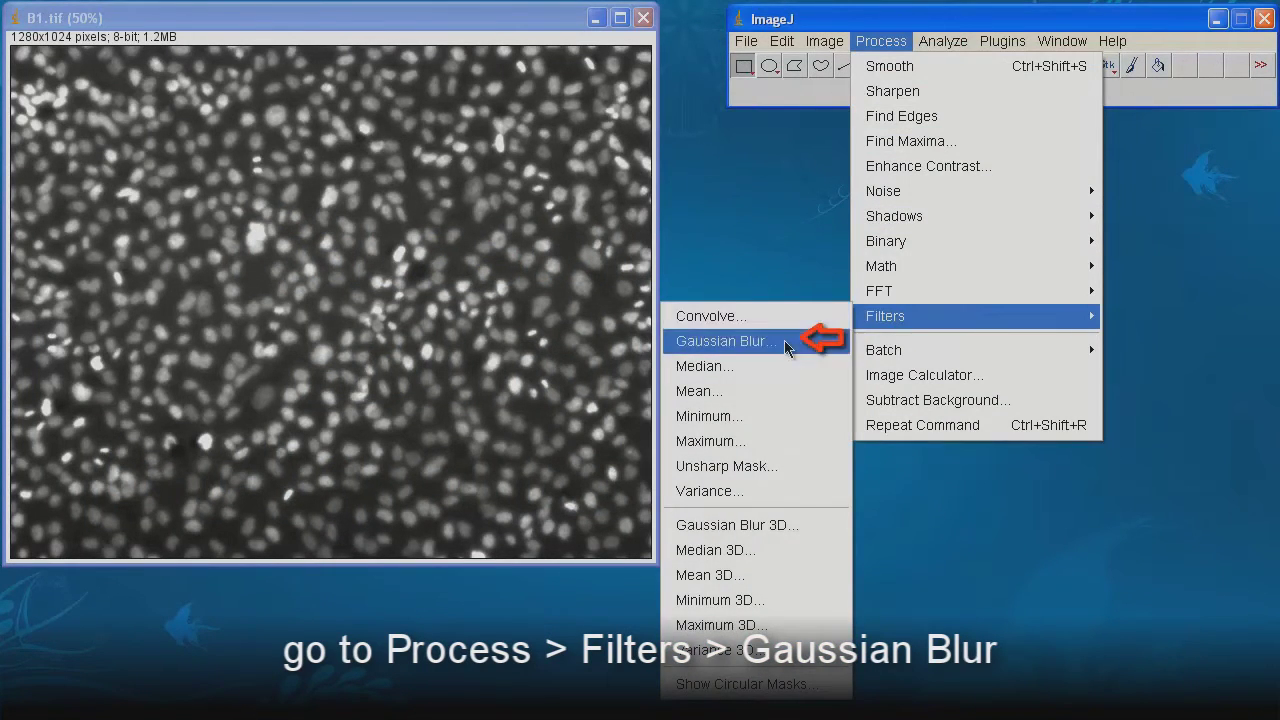
left_click(786, 347)
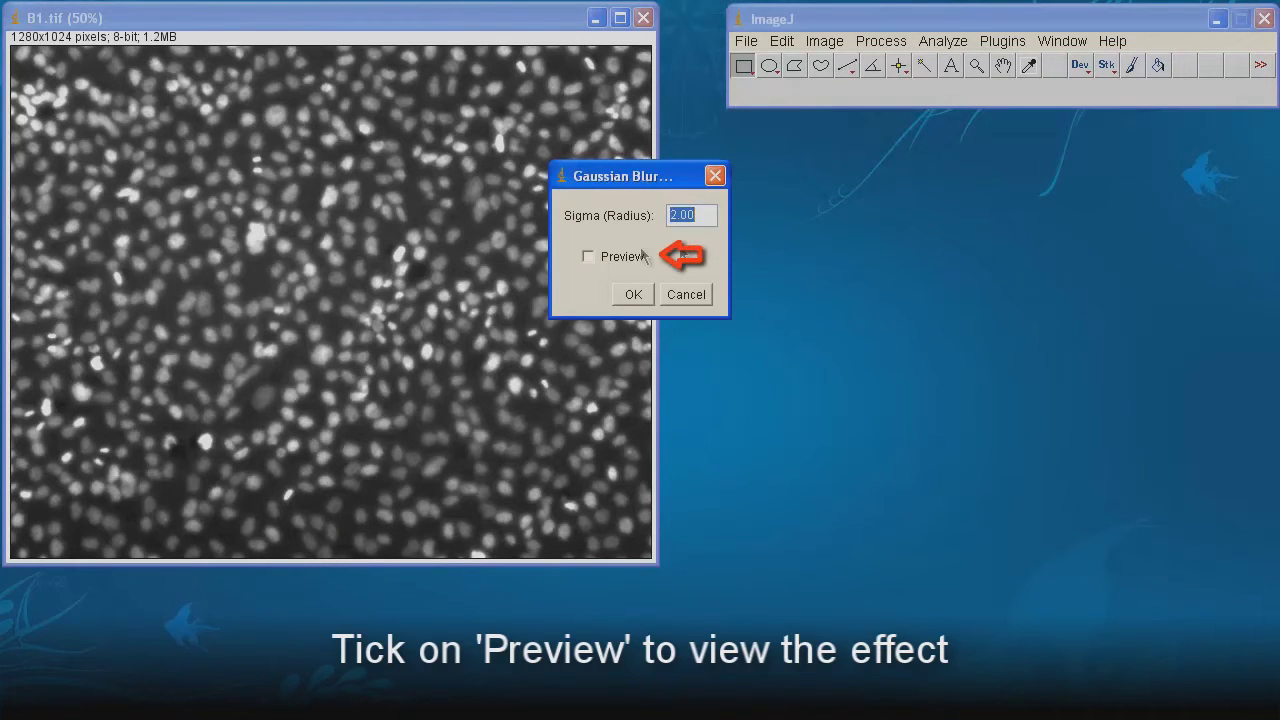
left_click(605, 259)
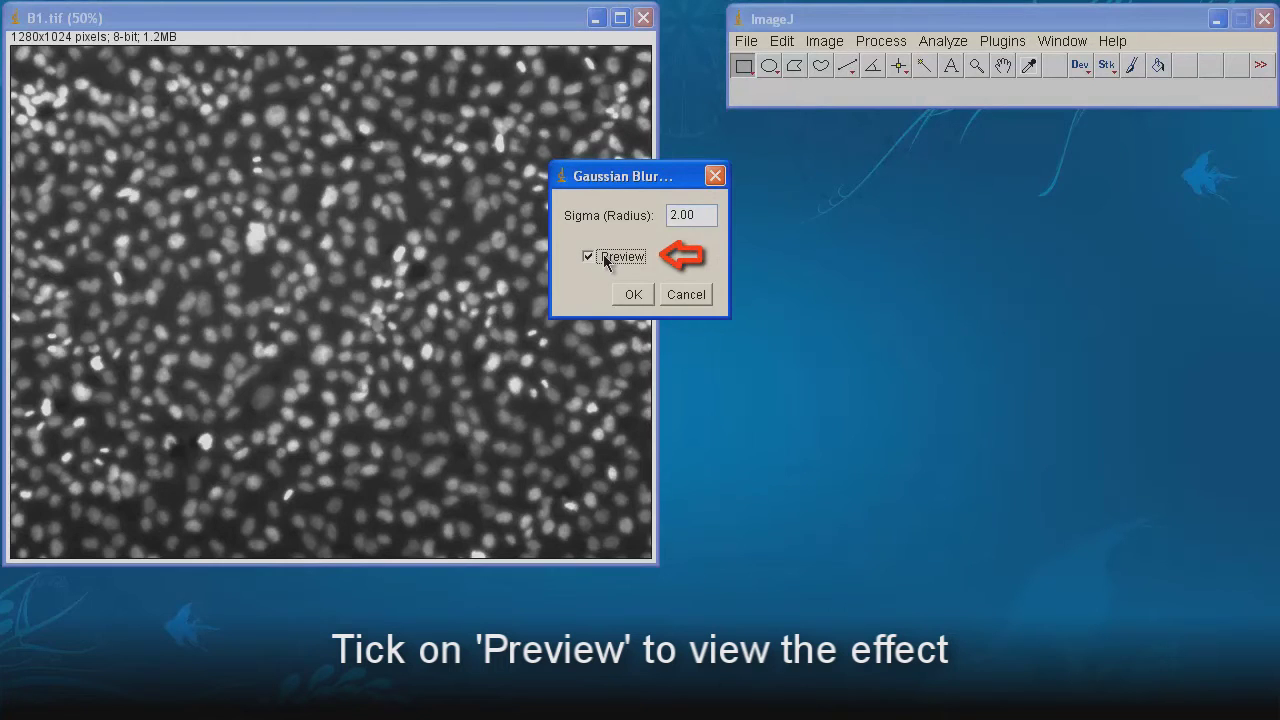
left_click(704, 222)
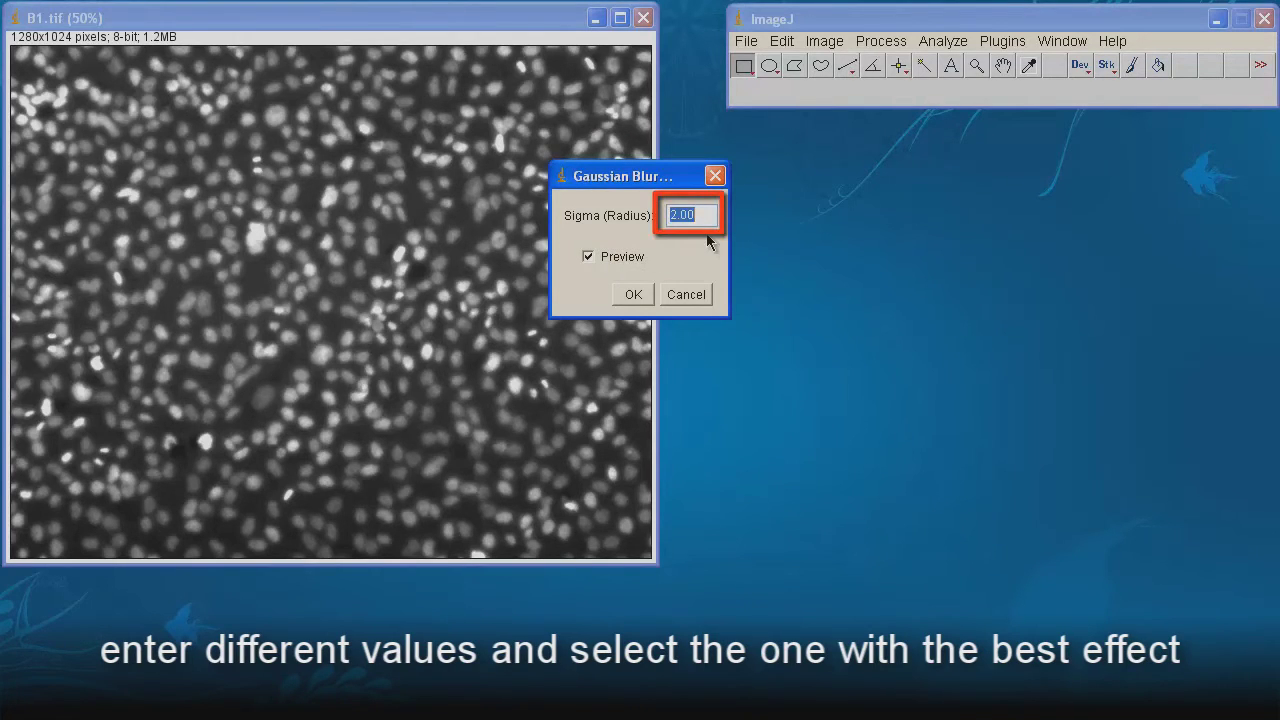
type("5")
key("BackSpace")
type("2")
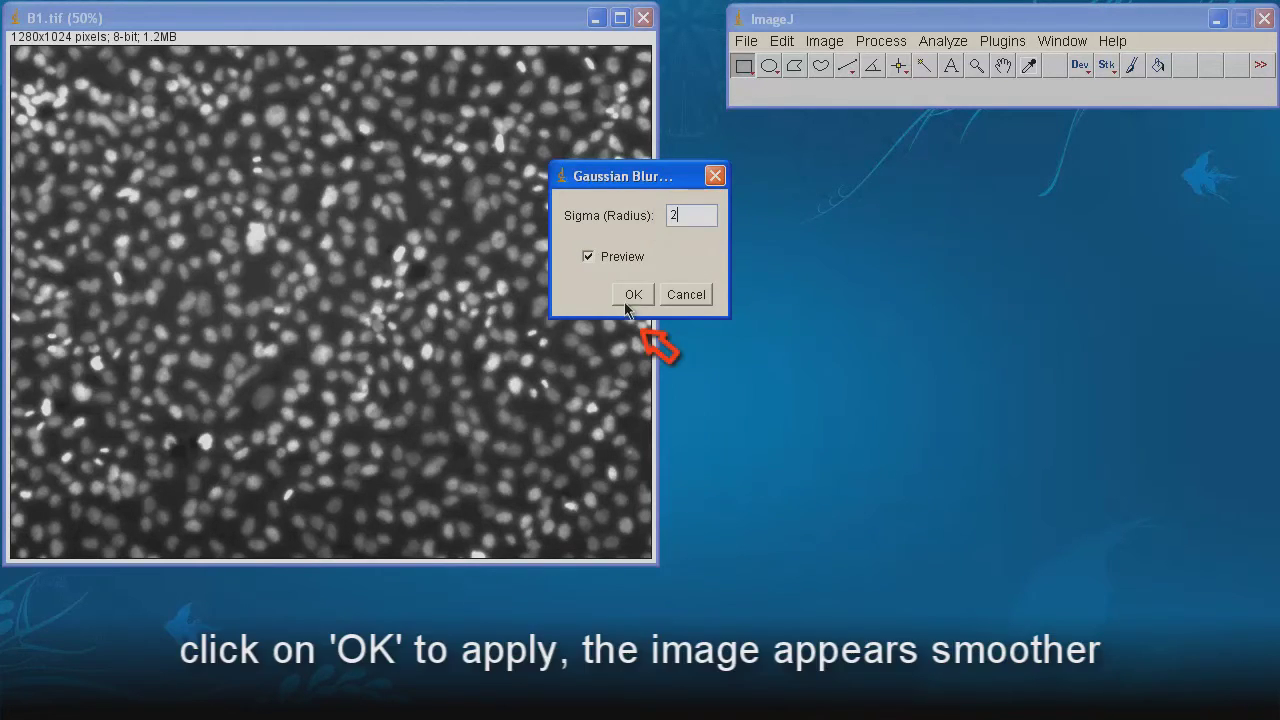
left_click(632, 296)
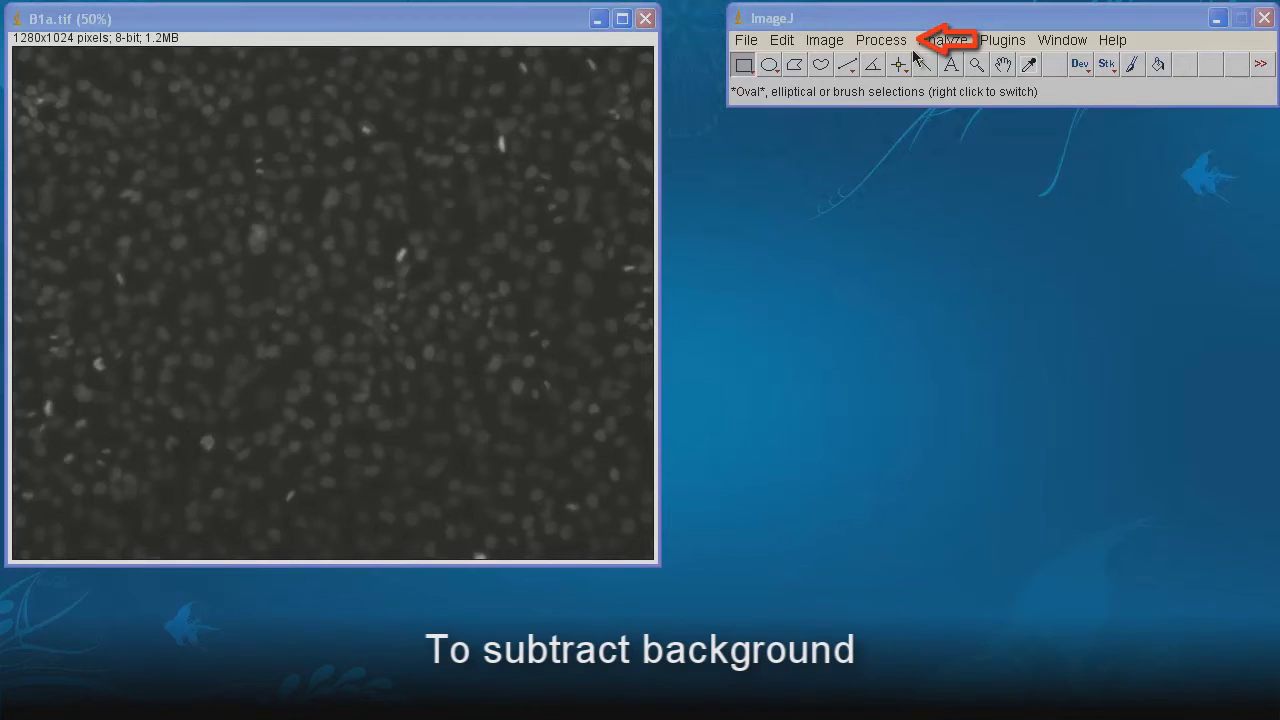
Step: Run Subtract Background on B1a.tif with preview and a 300-pixel rolling ball radius
left_click(912, 49)
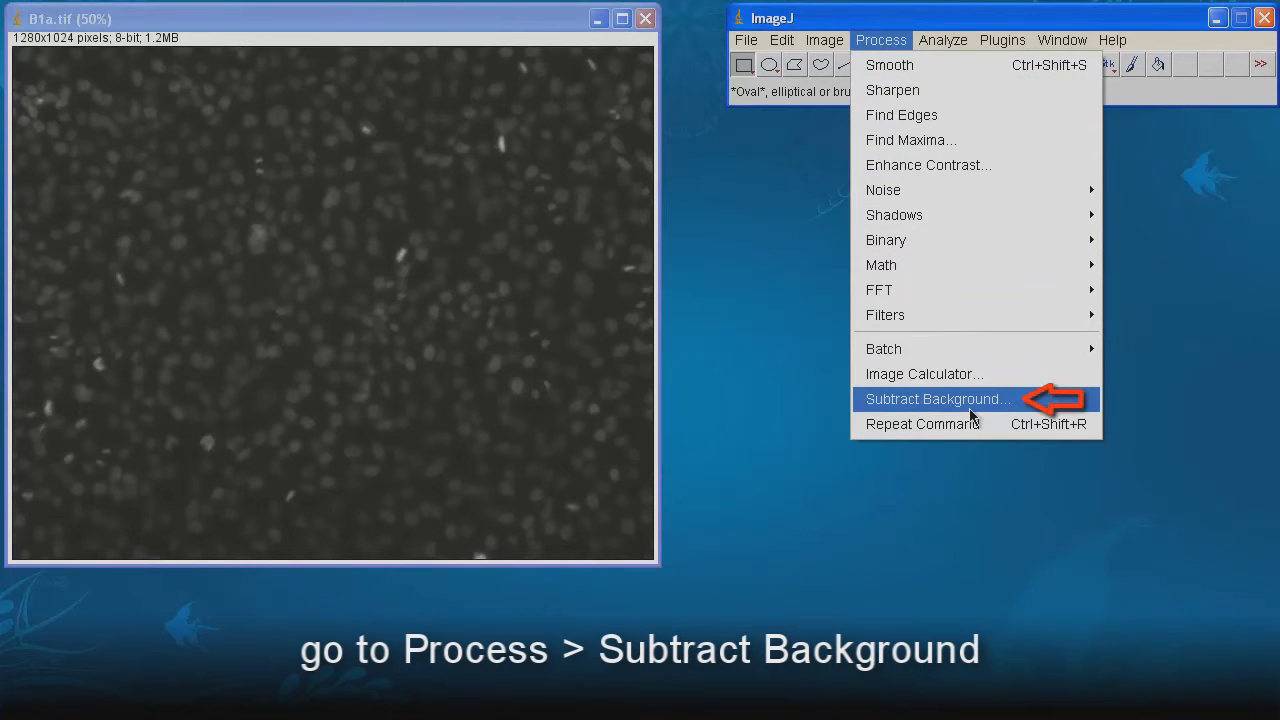
left_click(969, 408)
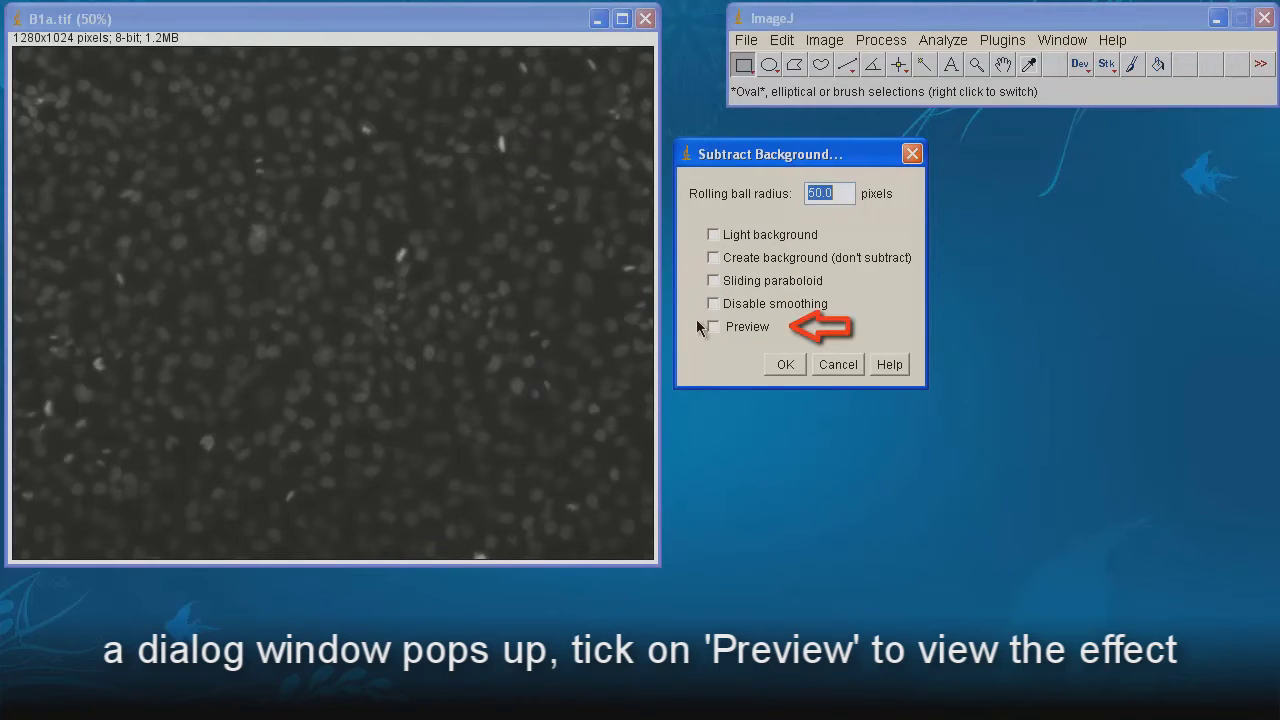
left_click(712, 327)
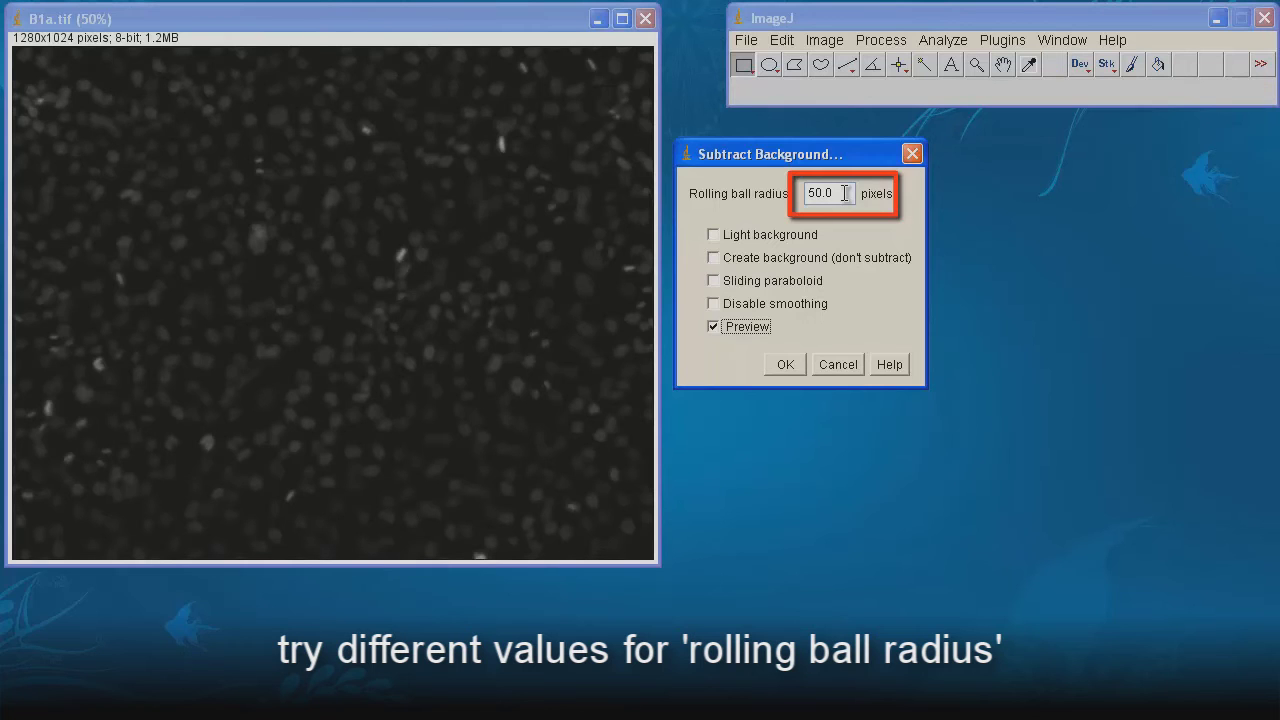
double_click(844, 193)
left_click(845, 192)
double_click(847, 190)
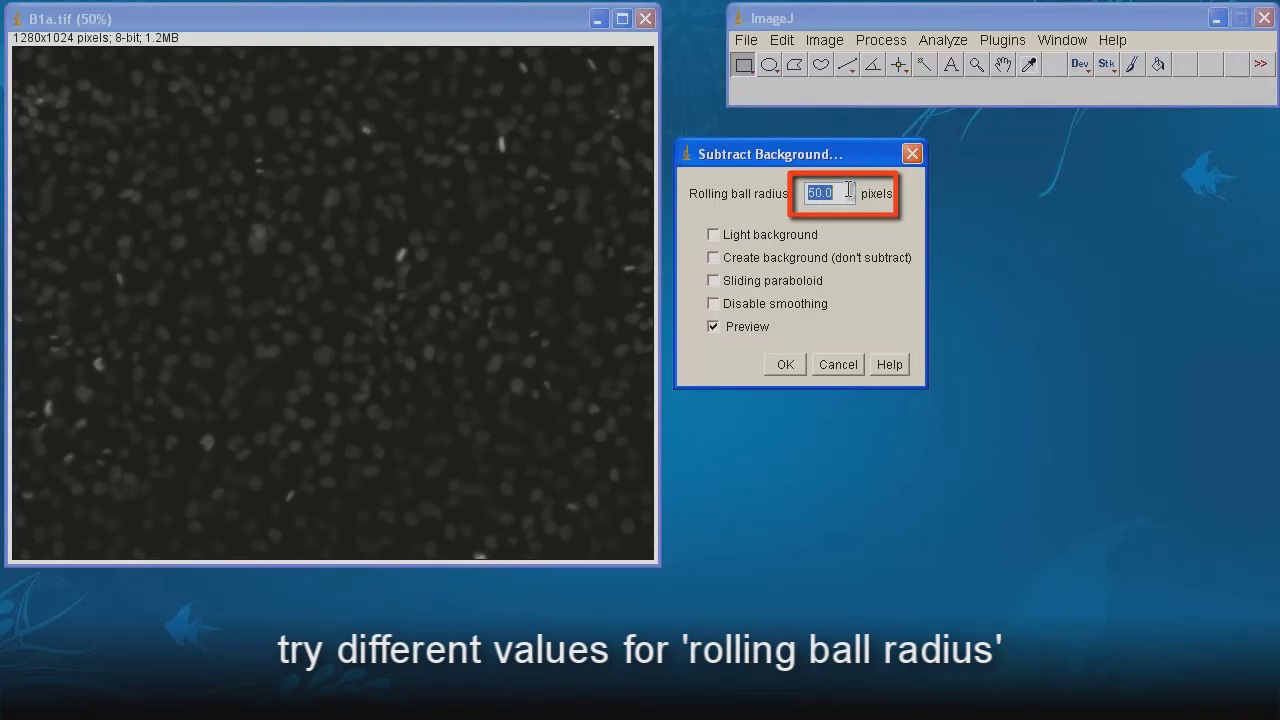
type("3")
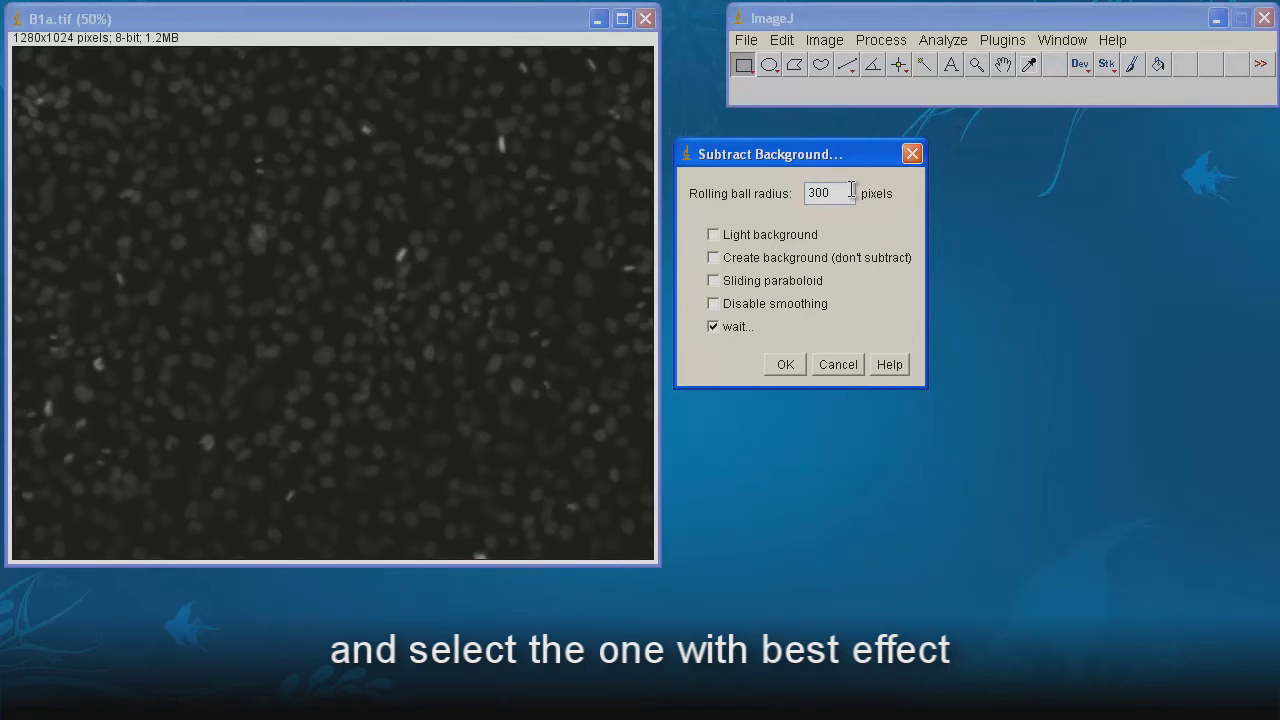
left_click(786, 366)
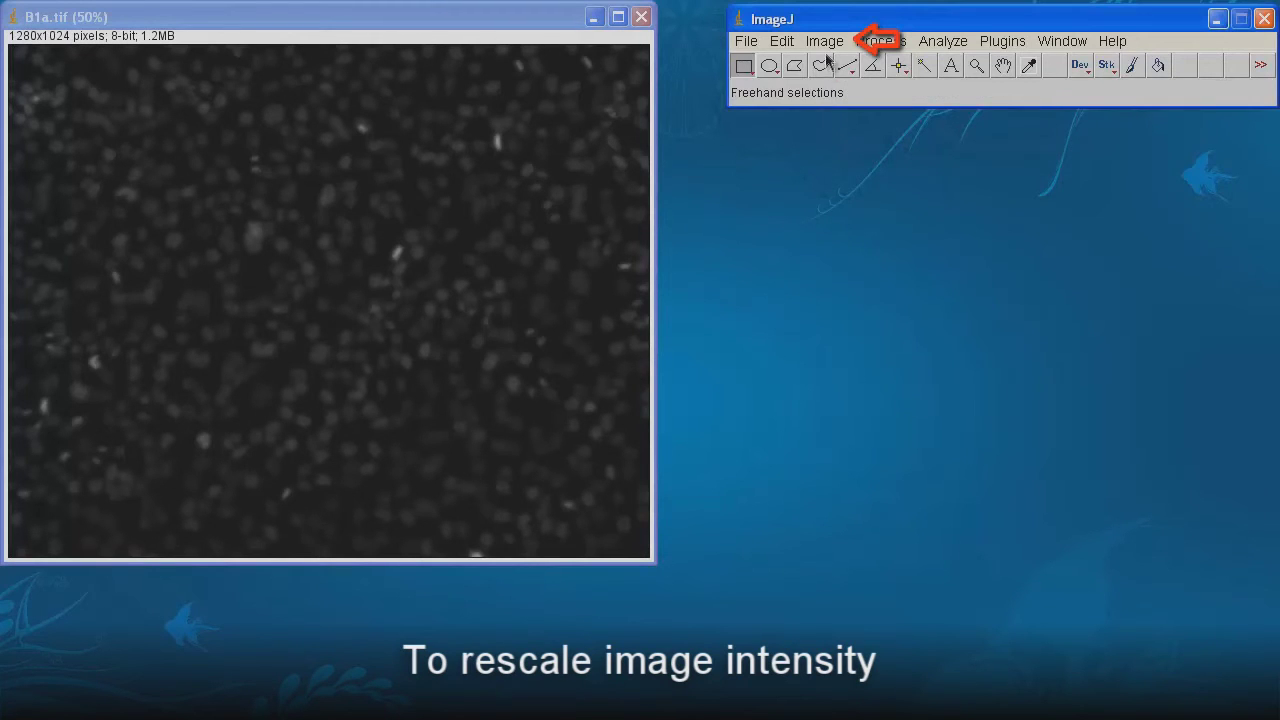
Step: Narrow B1a.tif's Brightness/Contrast display range to 3–126 and apply it to the pixels
left_click(826, 42)
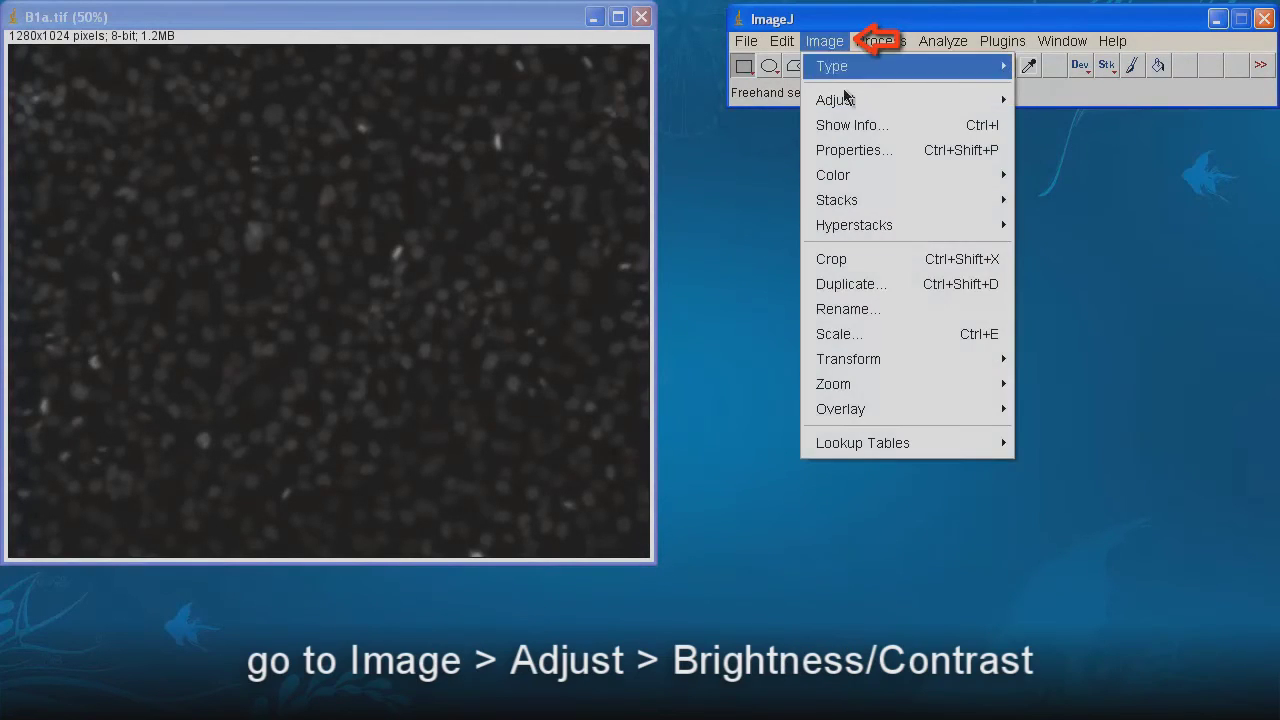
mouse_move(846, 102)
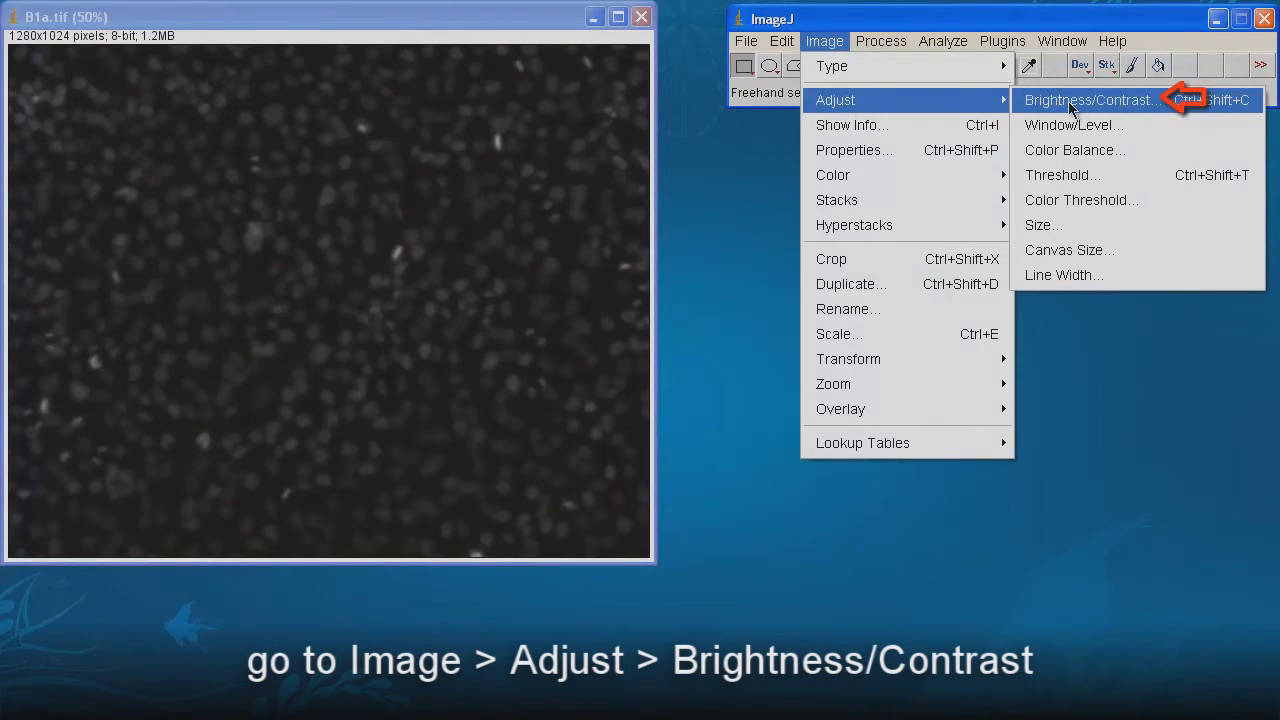
left_click(1071, 104)
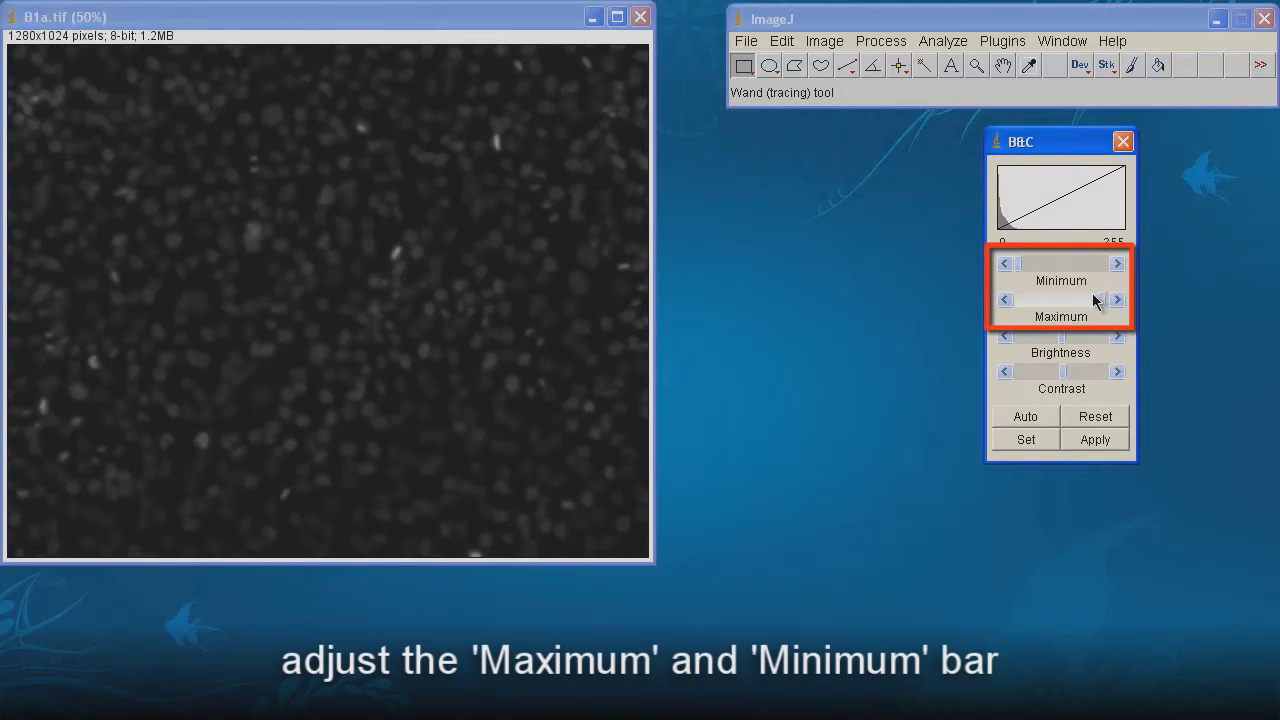
left_click(1093, 298)
left_click_drag(1015, 265, 1020, 265)
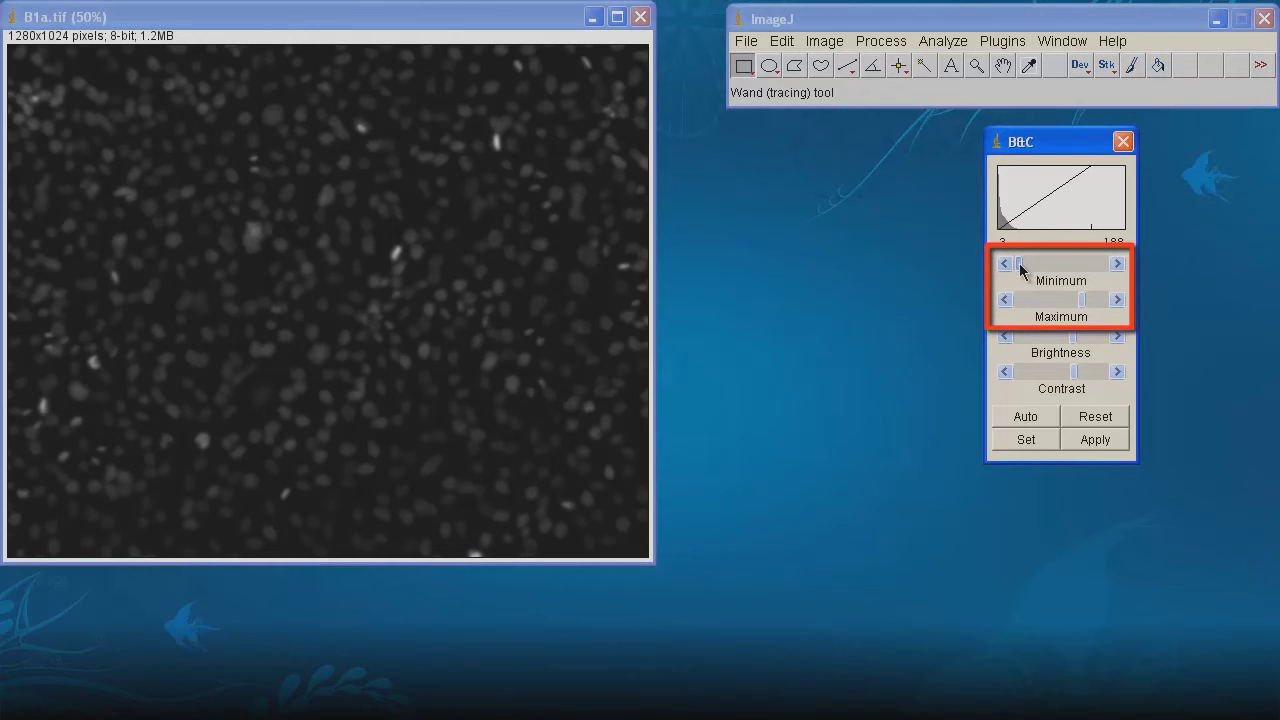
left_click_drag(1084, 300, 1063, 302)
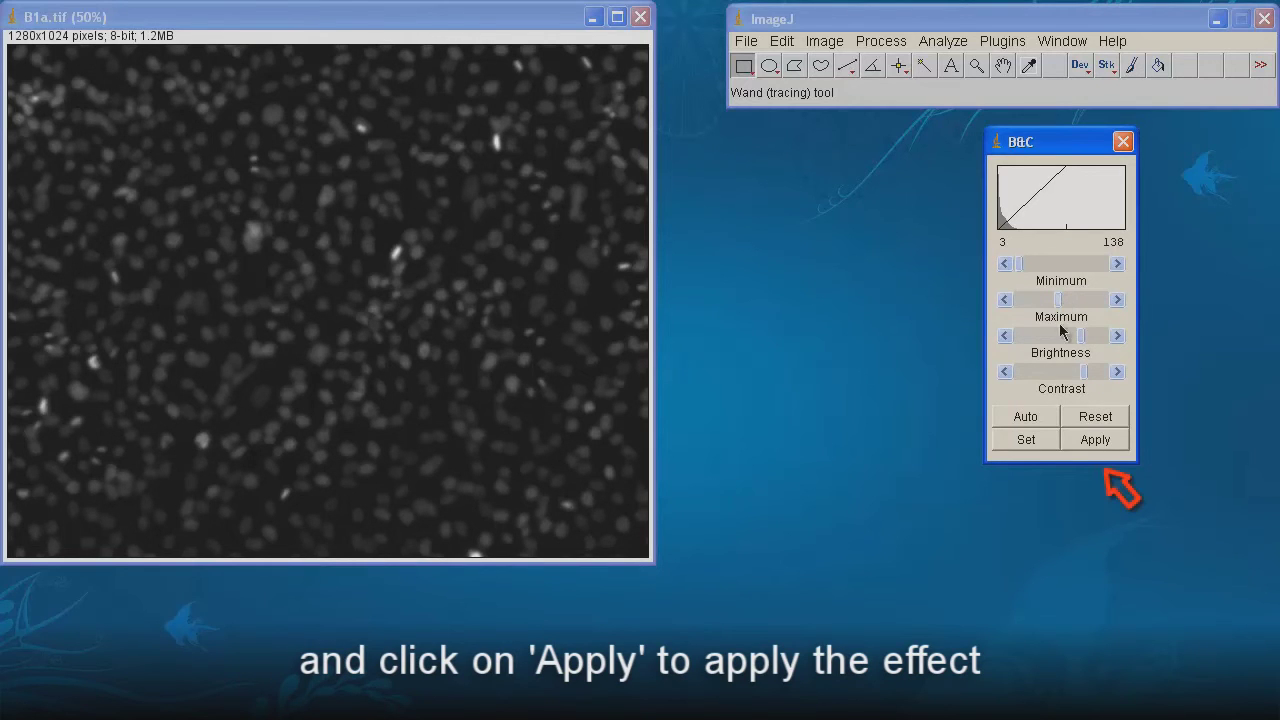
left_click(1094, 440)
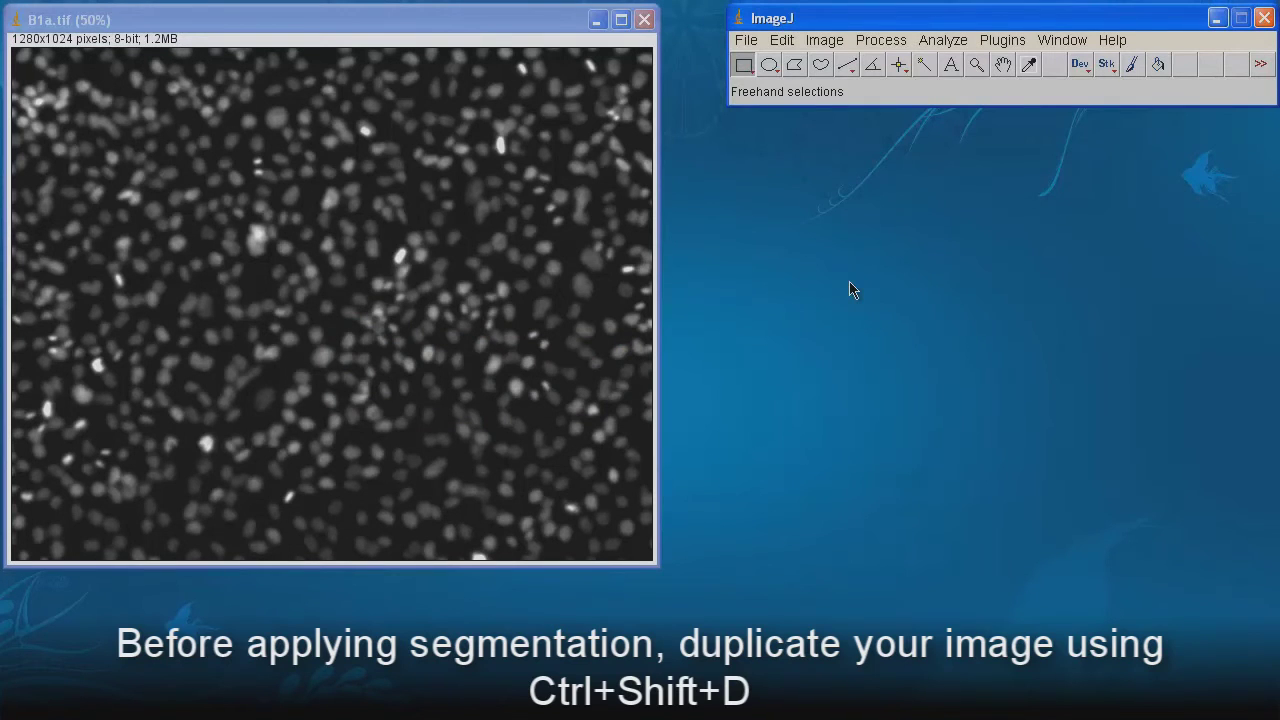
Step: Duplicate the contrast-adjusted image with Ctrl+Shift+D, keeping the title B1a-1.tif
key("ctrl+shift+d")
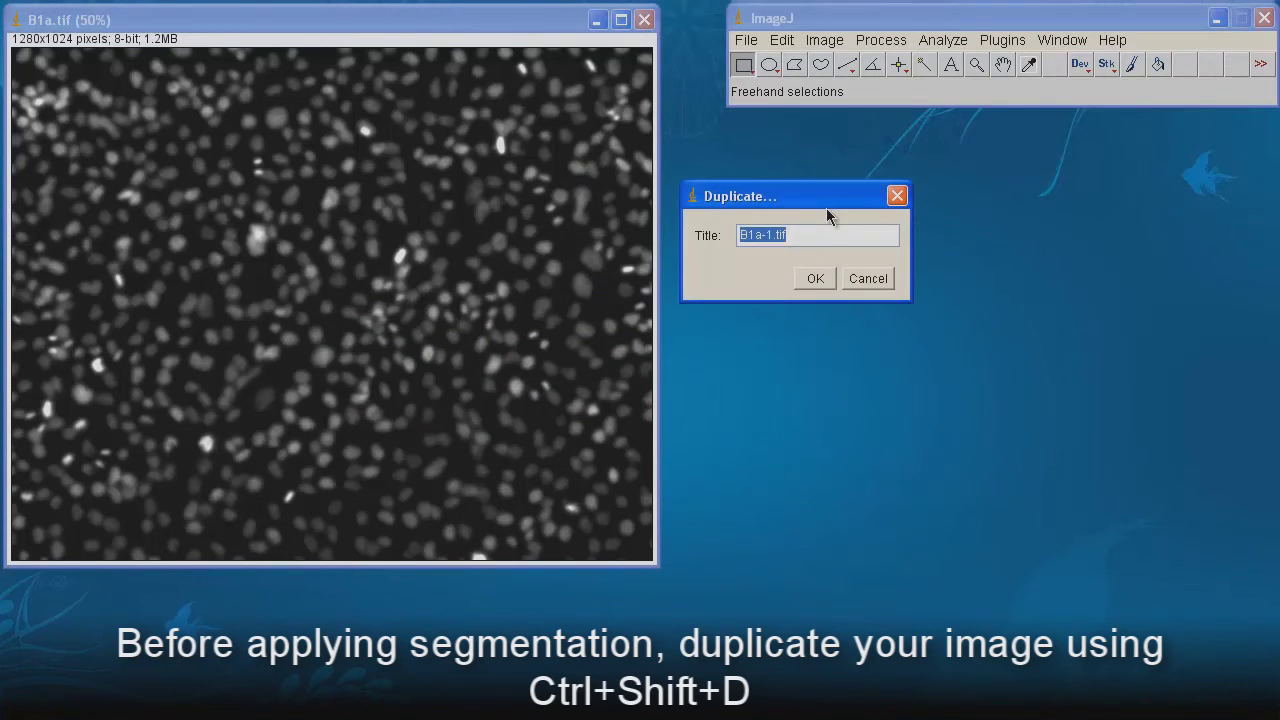
left_click(815, 280)
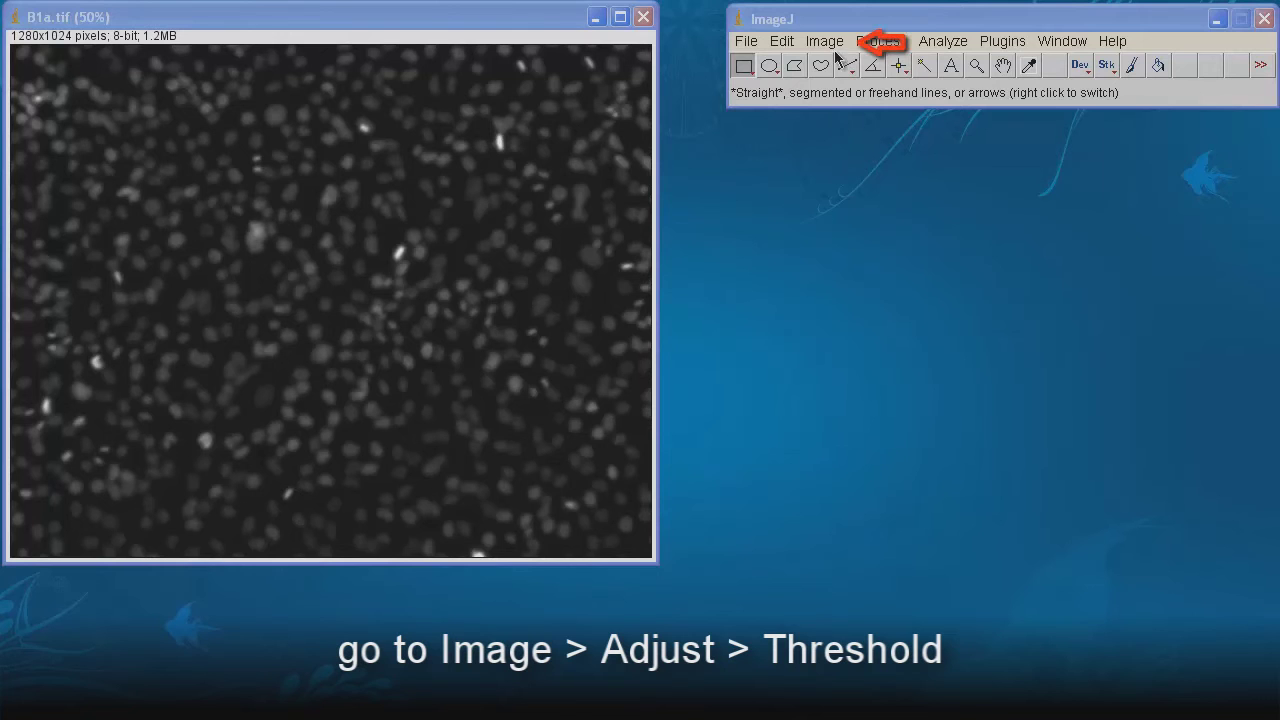
Step: Set B1a.tif's threshold to lower 15 and upper 255, then apply it to make a binary mask
left_click(826, 41)
mouse_move(853, 112)
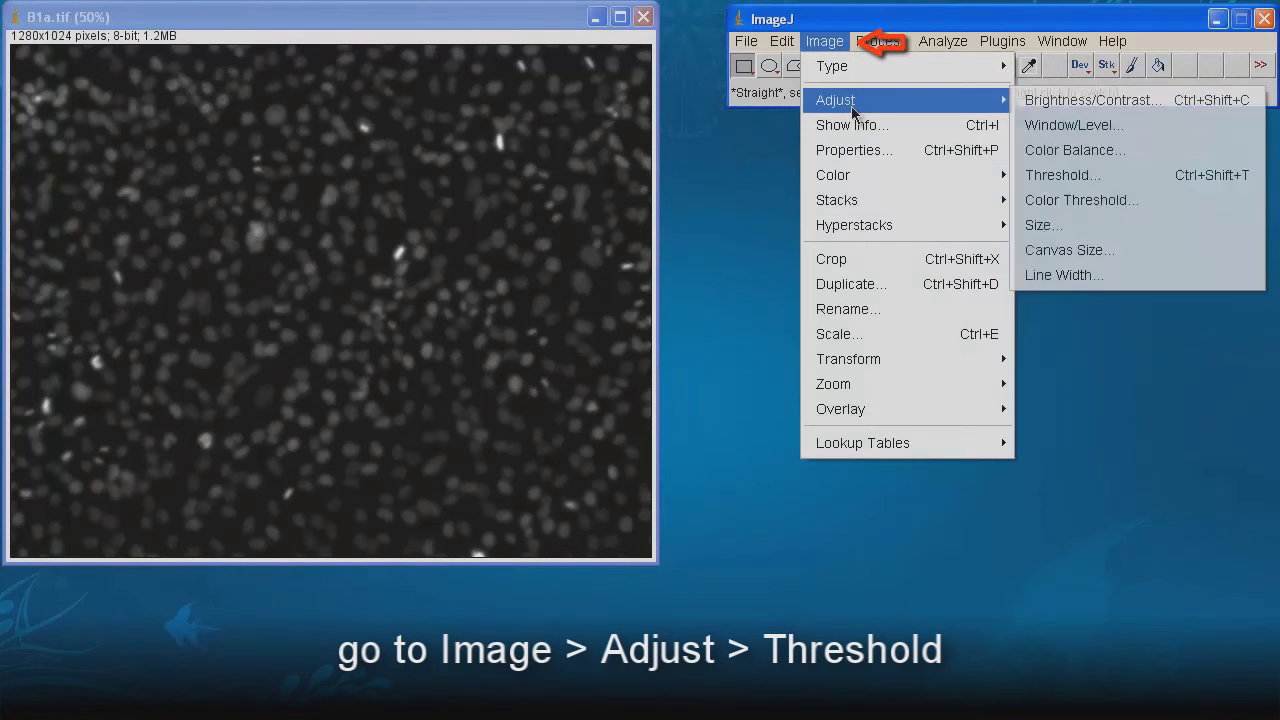
left_click(1055, 178)
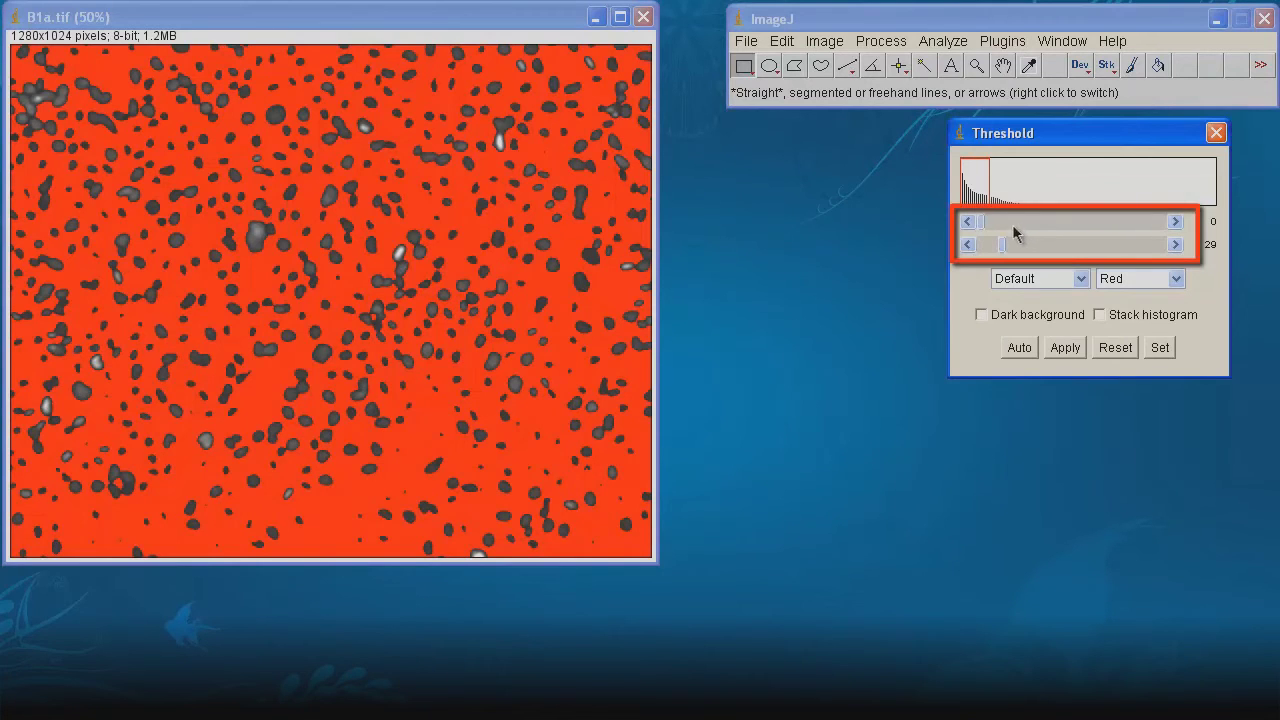
left_click_drag(1005, 248, 1171, 246)
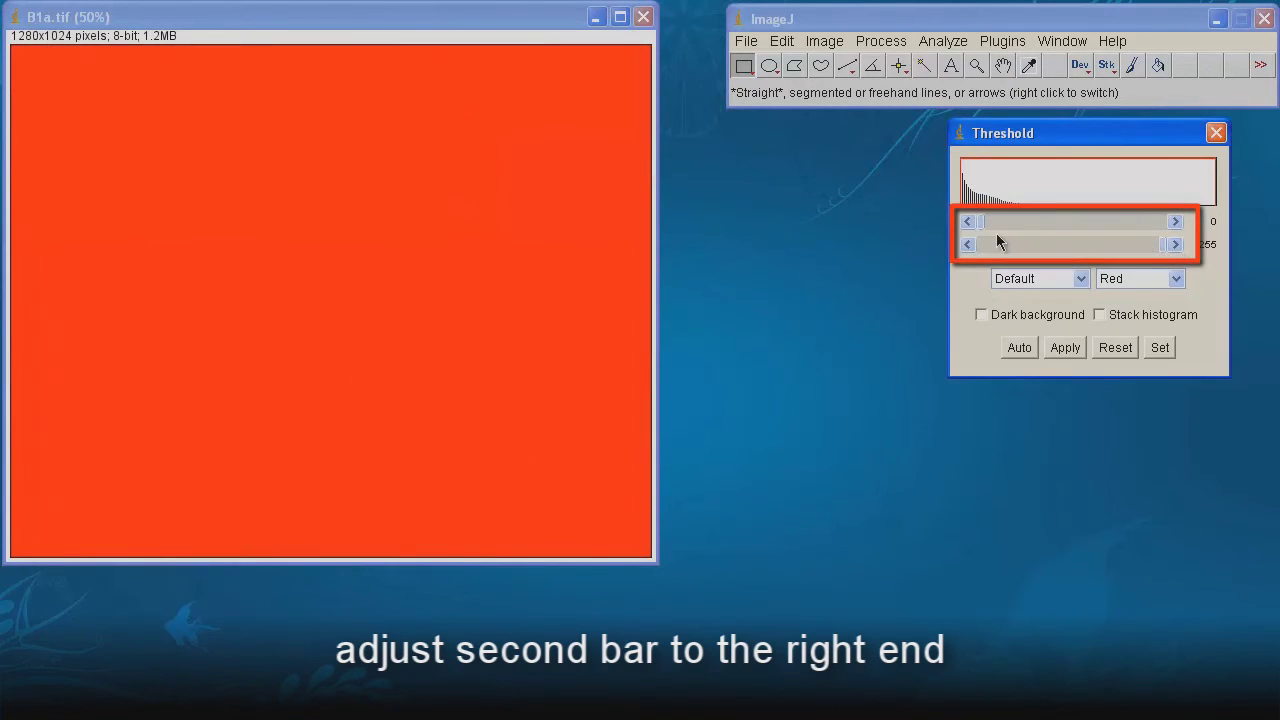
left_click_drag(982, 222, 991, 226)
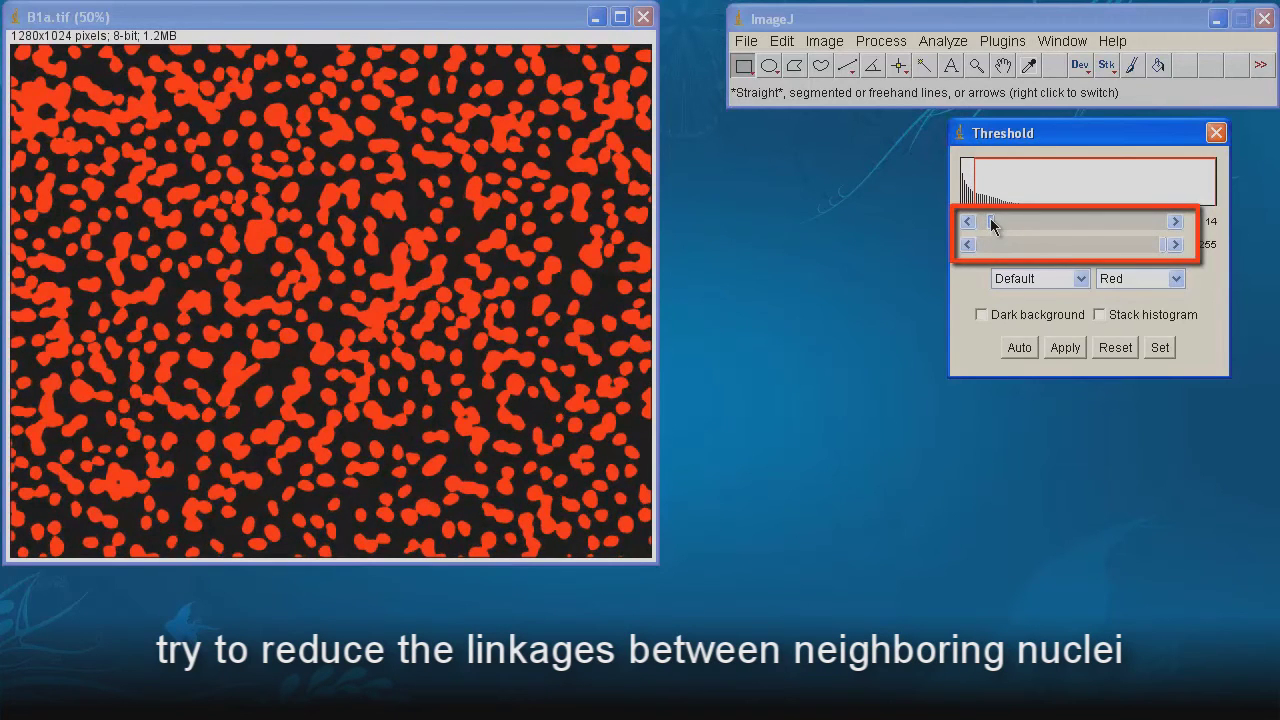
left_click_drag(991, 226, 992, 226)
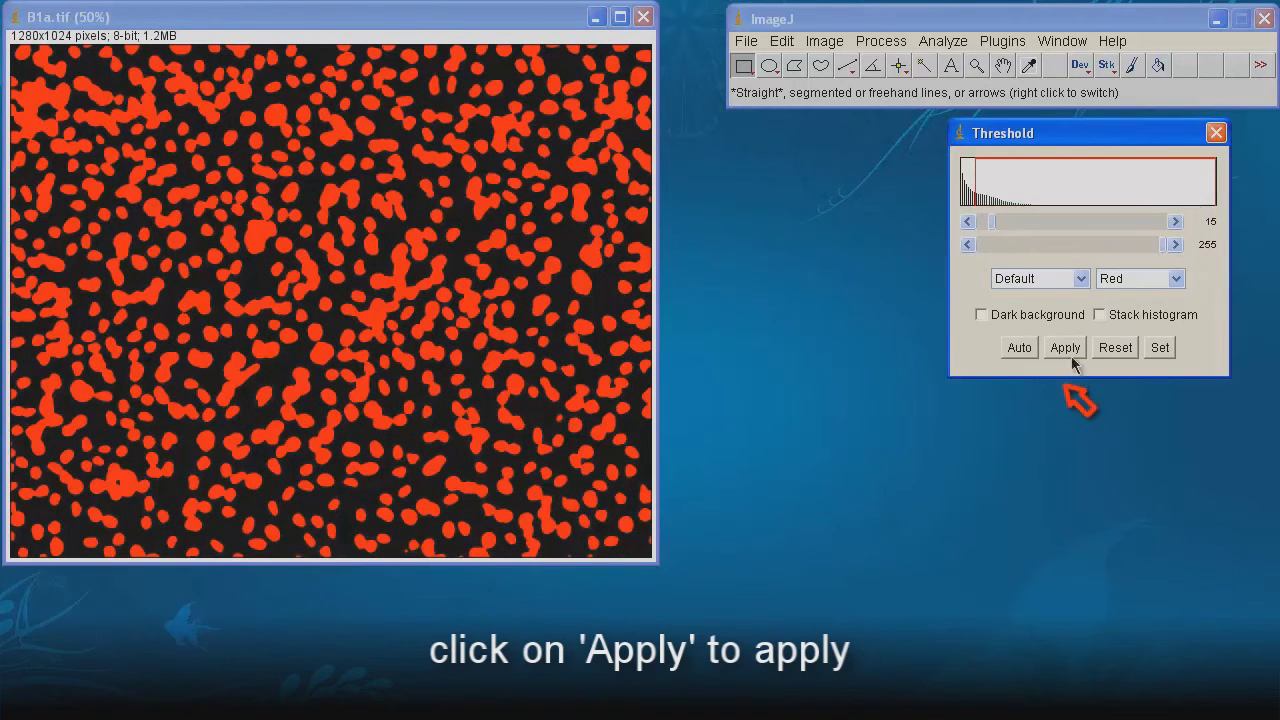
left_click(1066, 348)
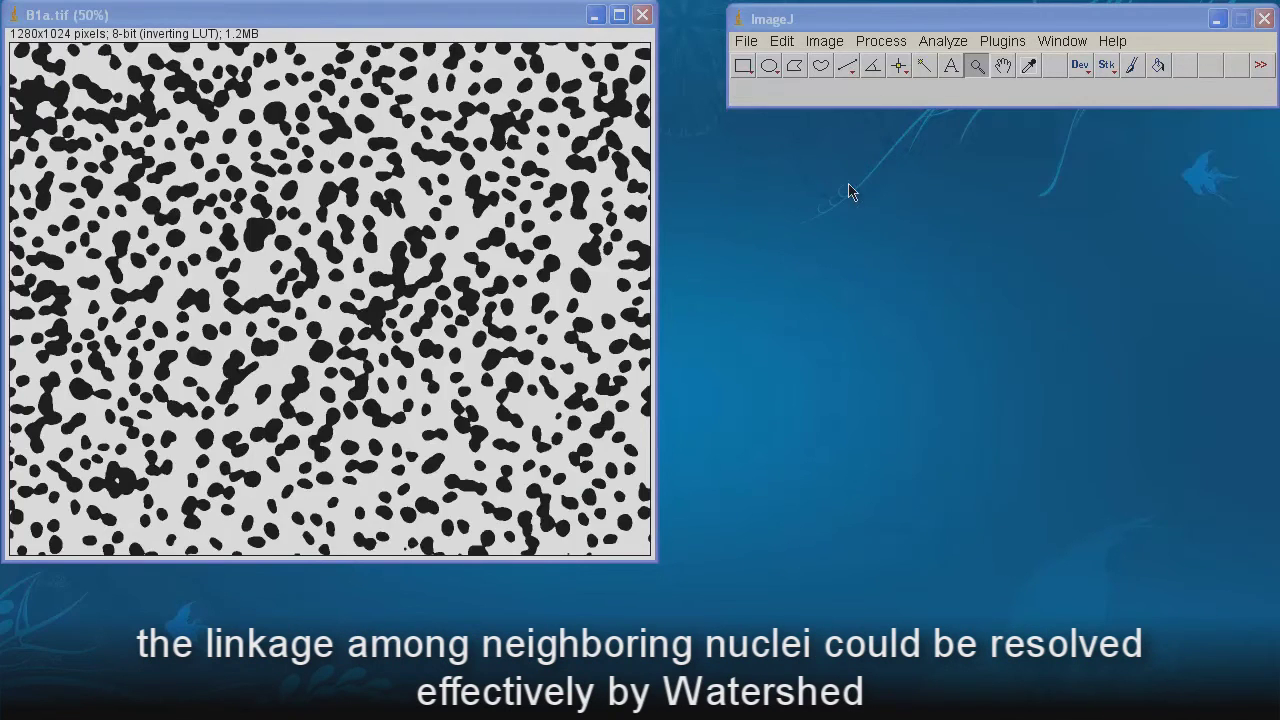
Step: Apply Process > Binary > Watershed to the B1a.tif mask to separate touching nuclei
left_click(866, 42)
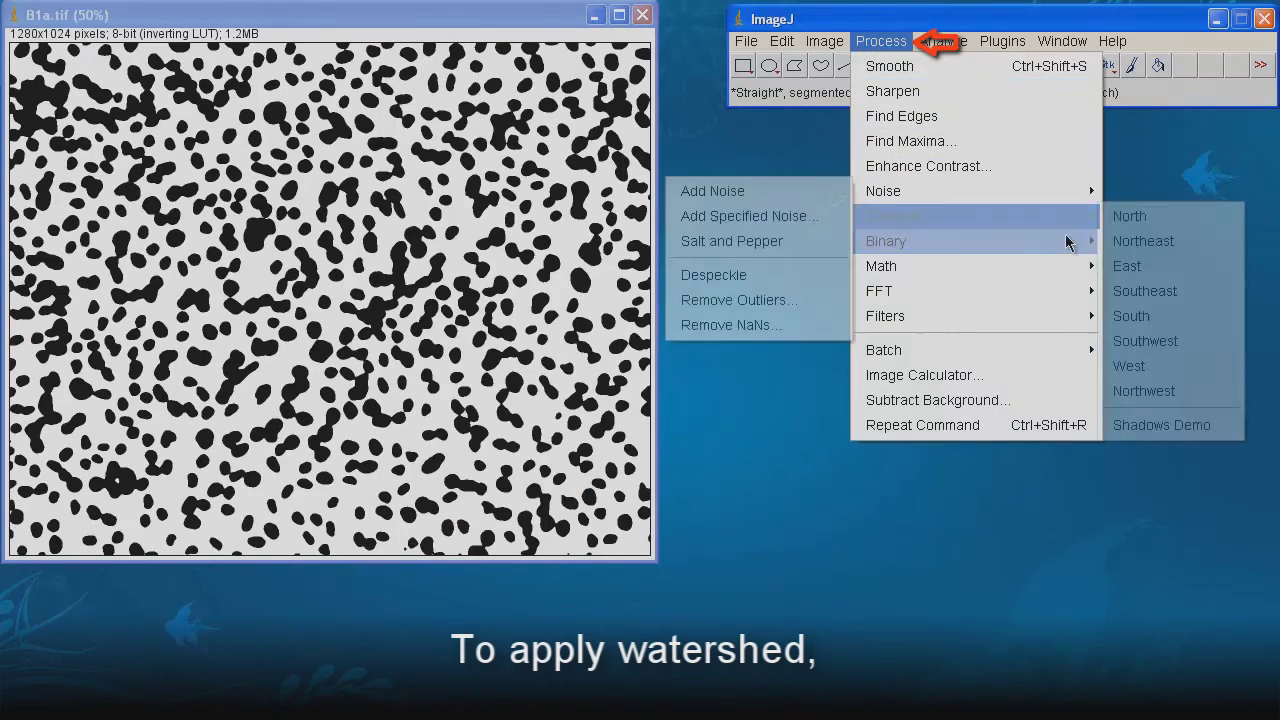
mouse_move(1071, 241)
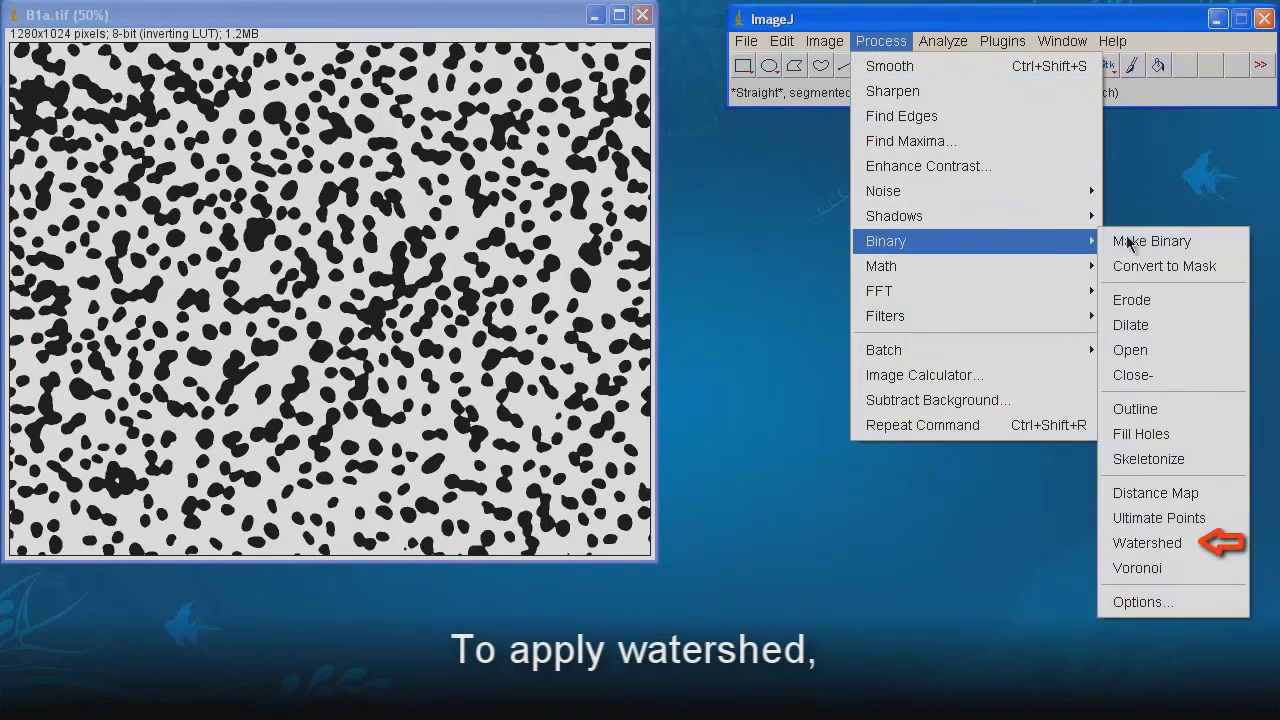
left_click(1168, 543)
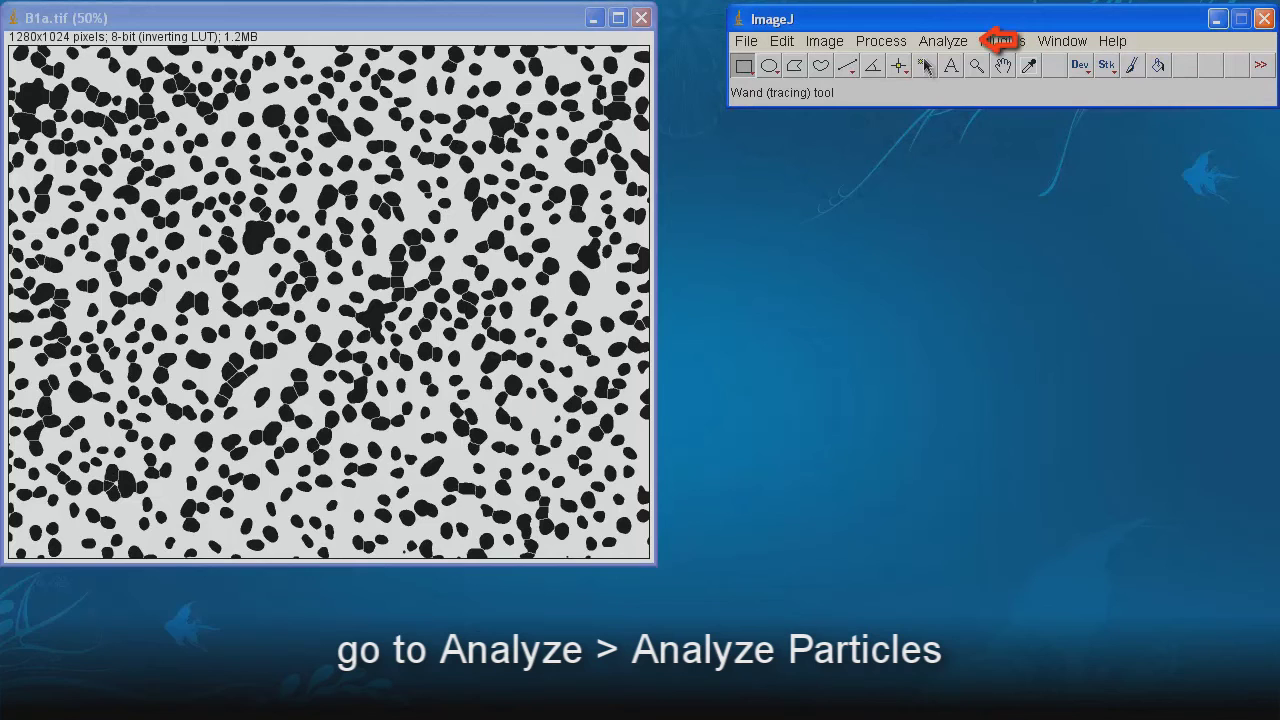
Step: Run Analyze Particles with size 100-Infinity, excluding edges, adding each nucleus to the ROI Manager
left_click(943, 41)
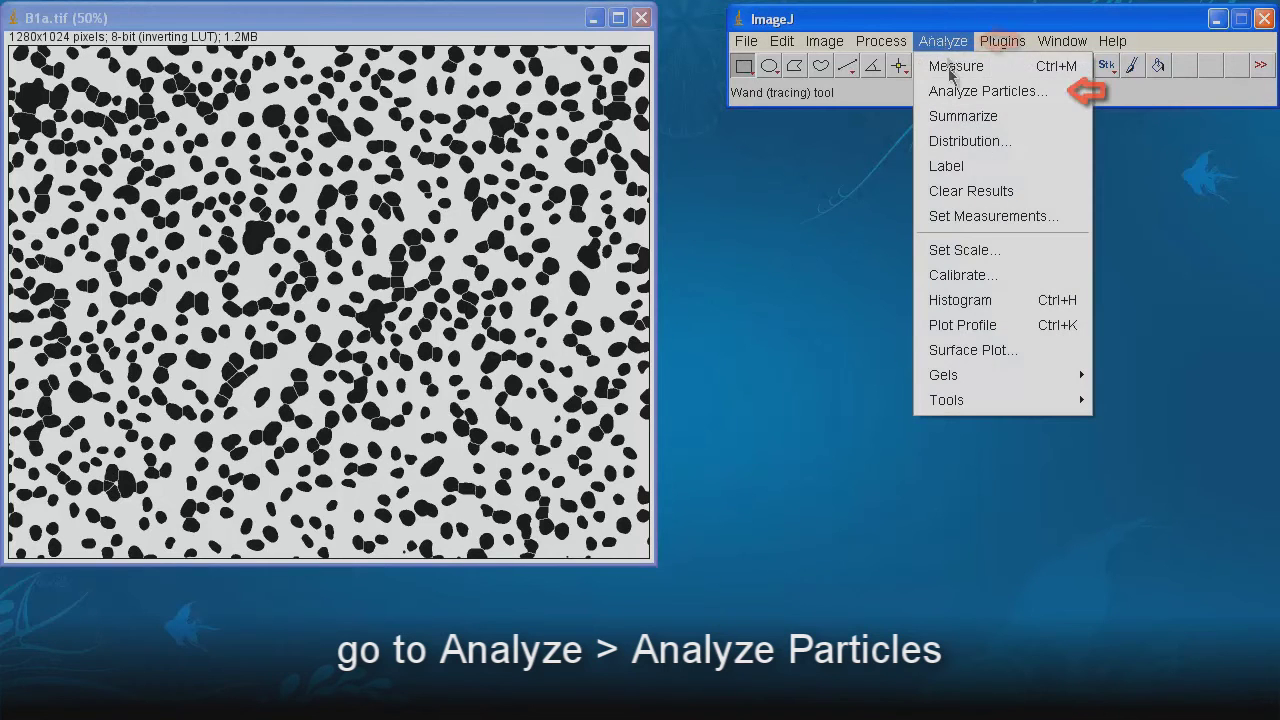
left_click(951, 94)
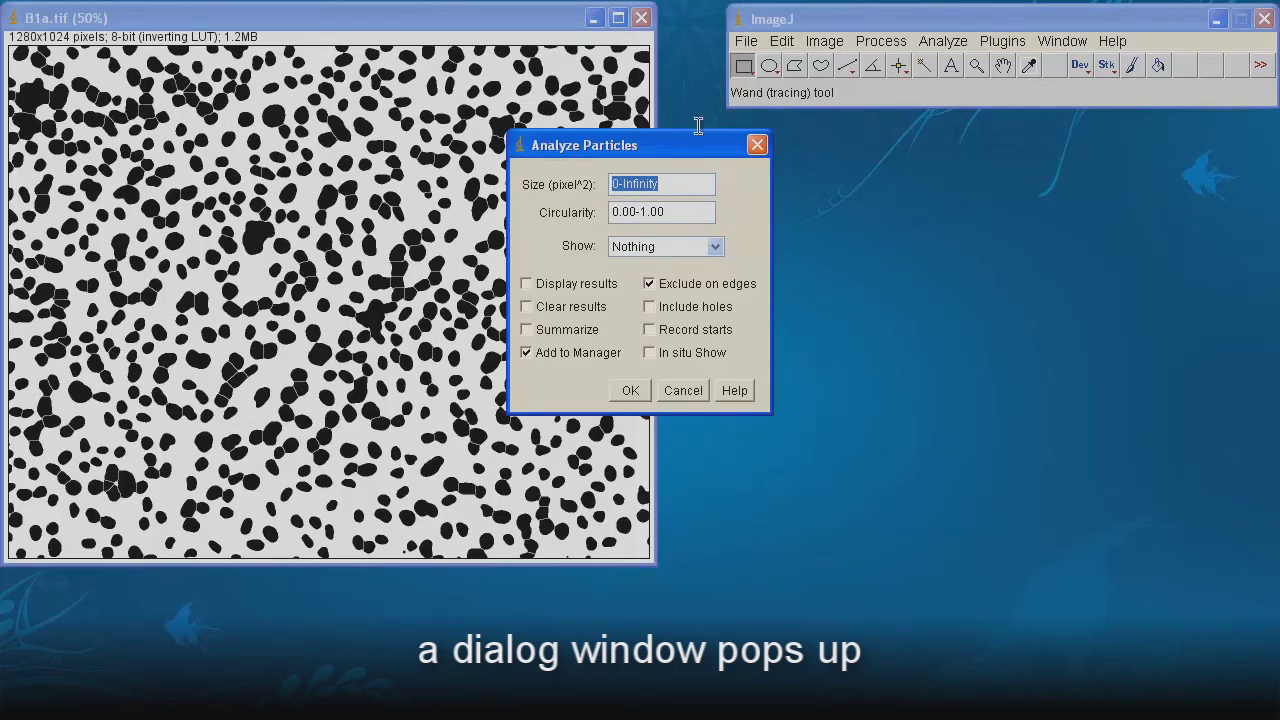
left_click(616, 180)
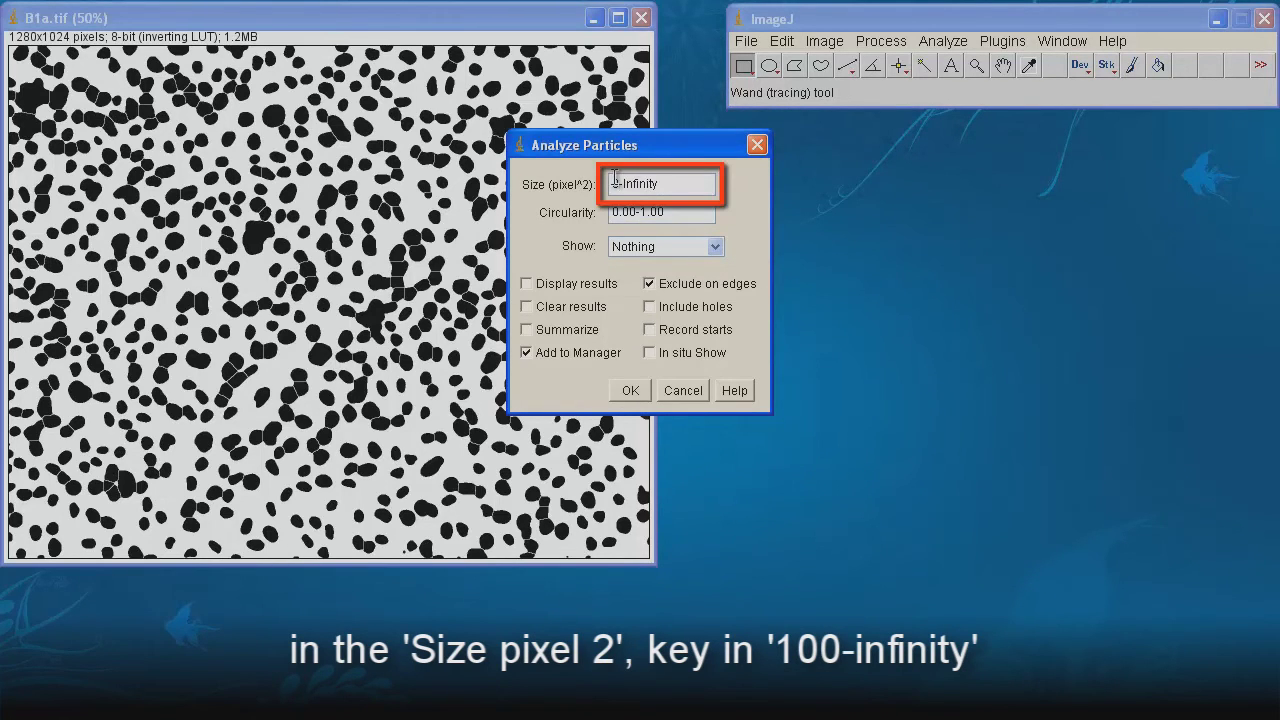
type("10")
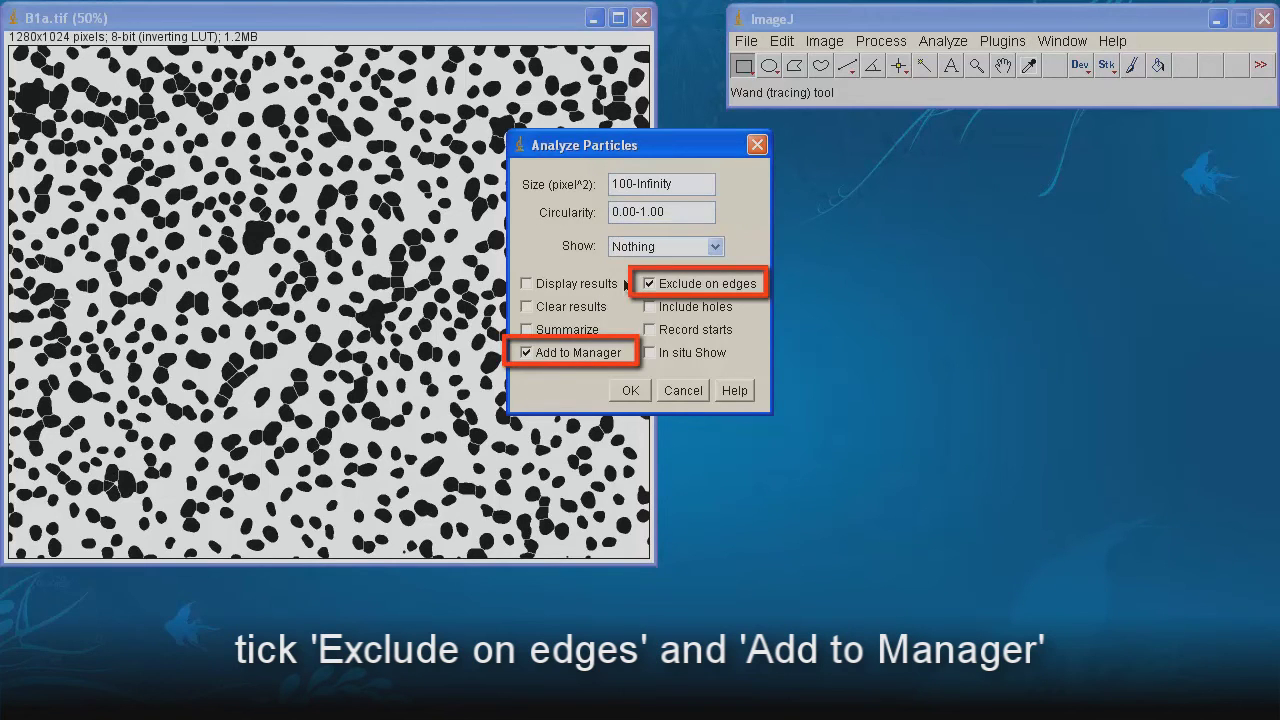
left_click(648, 283)
left_click(622, 396)
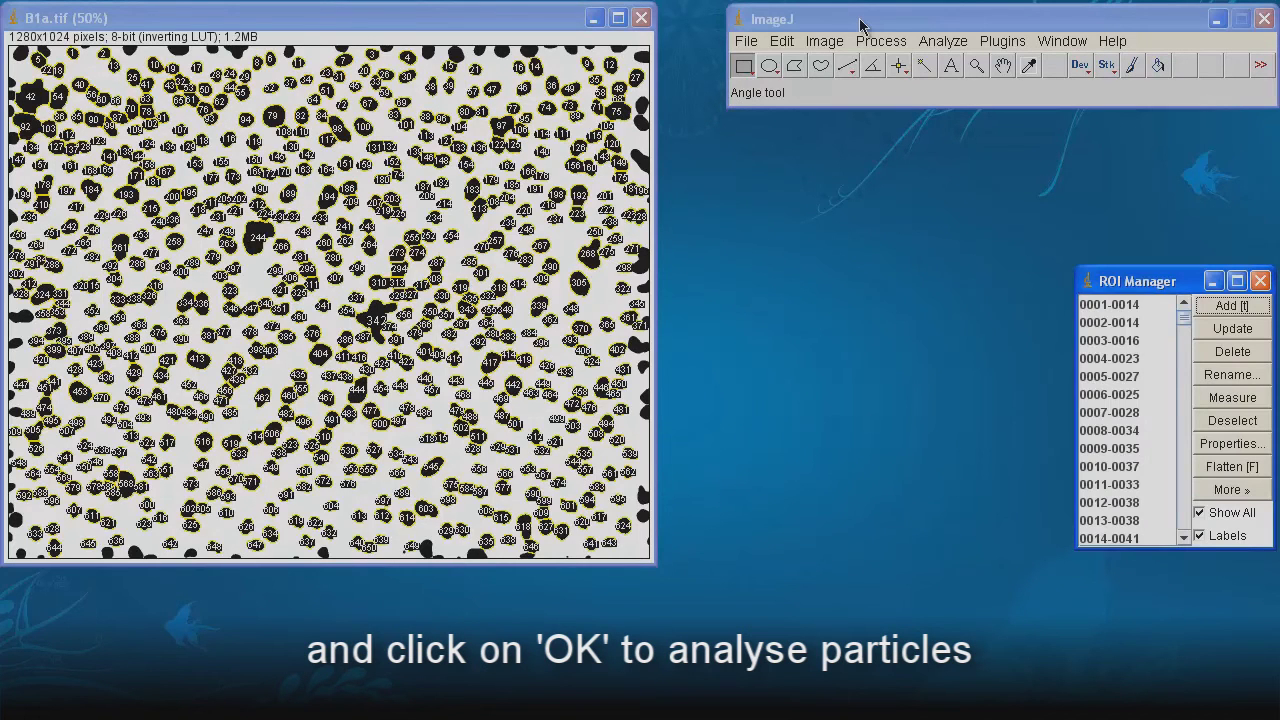
Step: Bring the grayscale B1a-1.tif forward and show all ROI outlines on it
left_click(1042, 44)
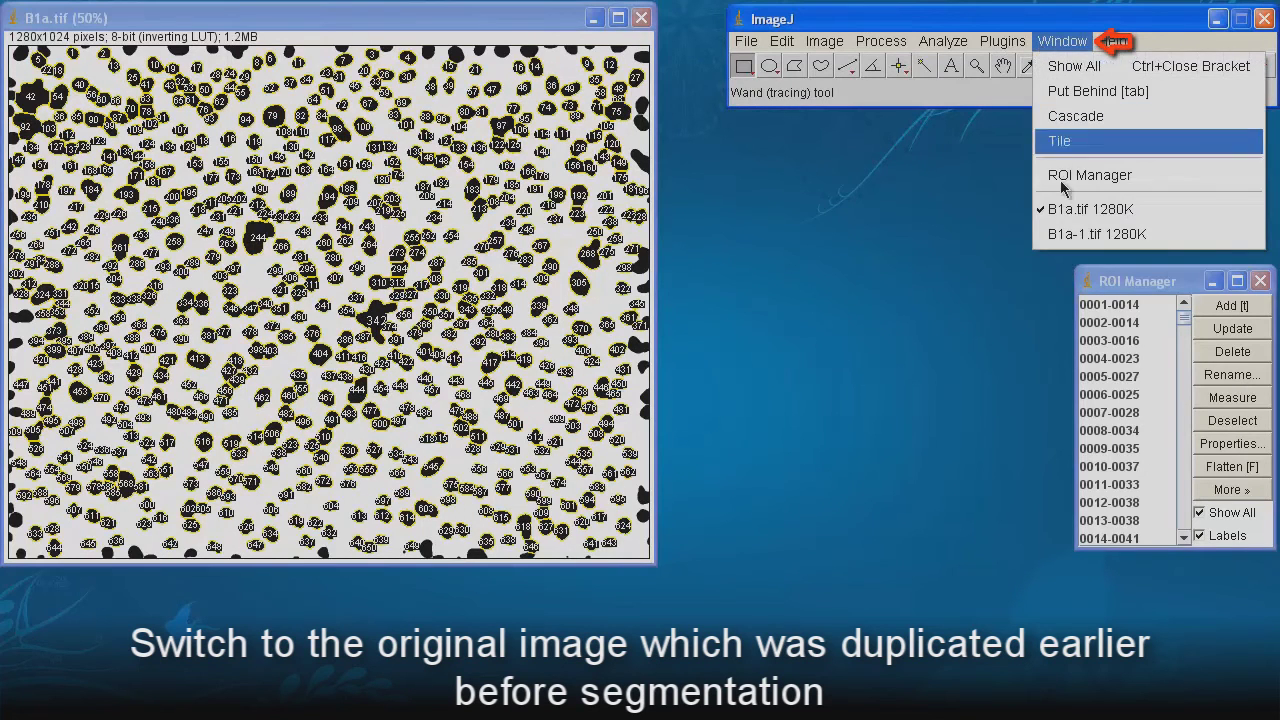
left_click(1063, 233)
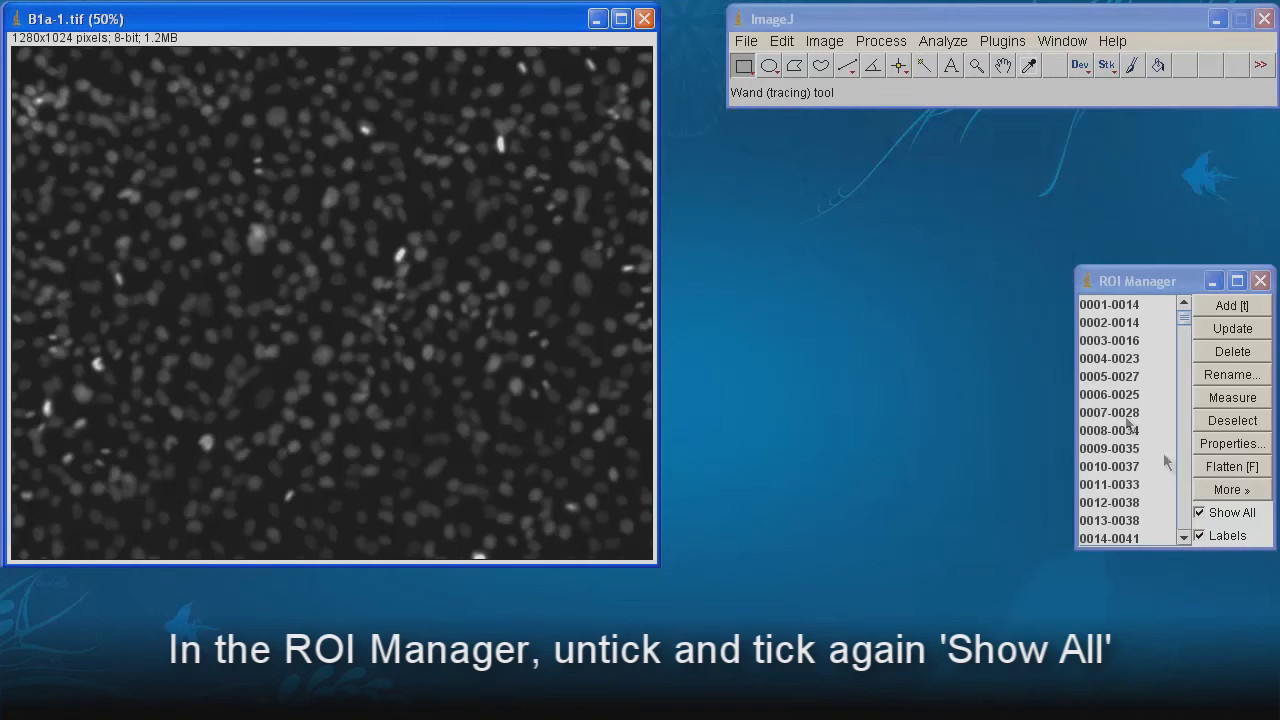
left_click(1224, 516)
left_click(1224, 516)
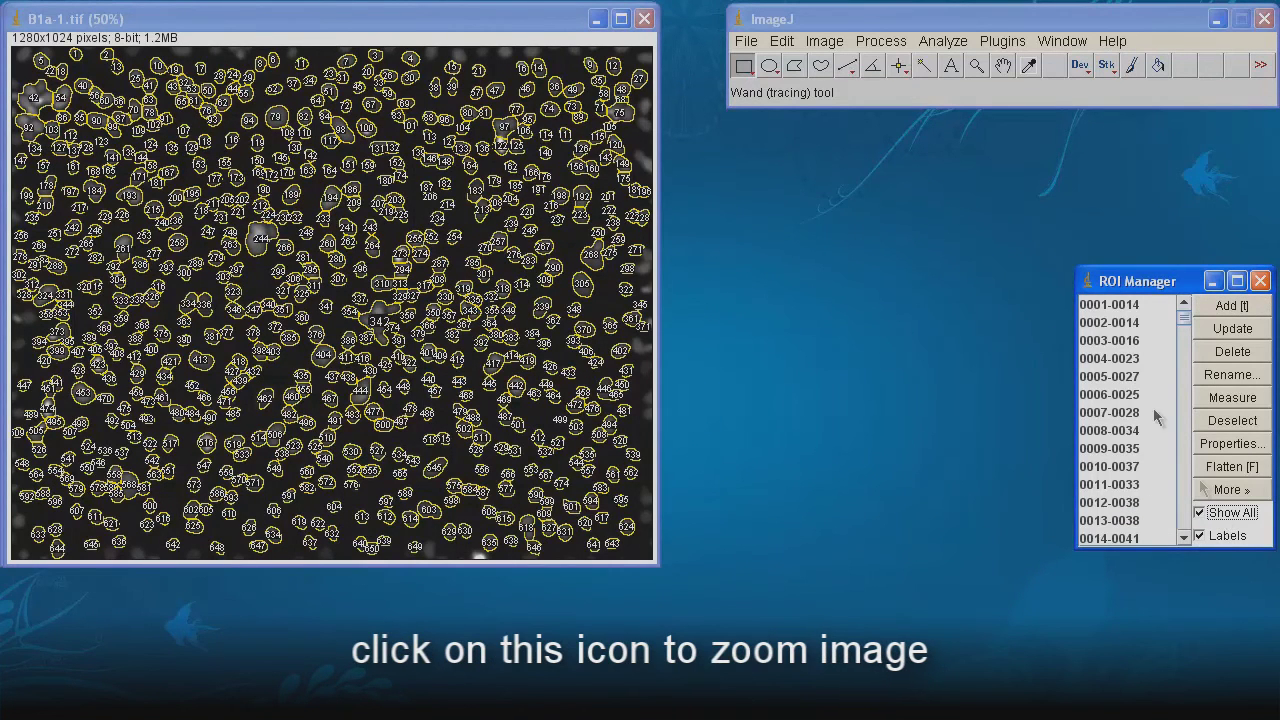
Step: Zoom the B1a-1.tif image in to 150% with the magnifier
left_click(978, 66)
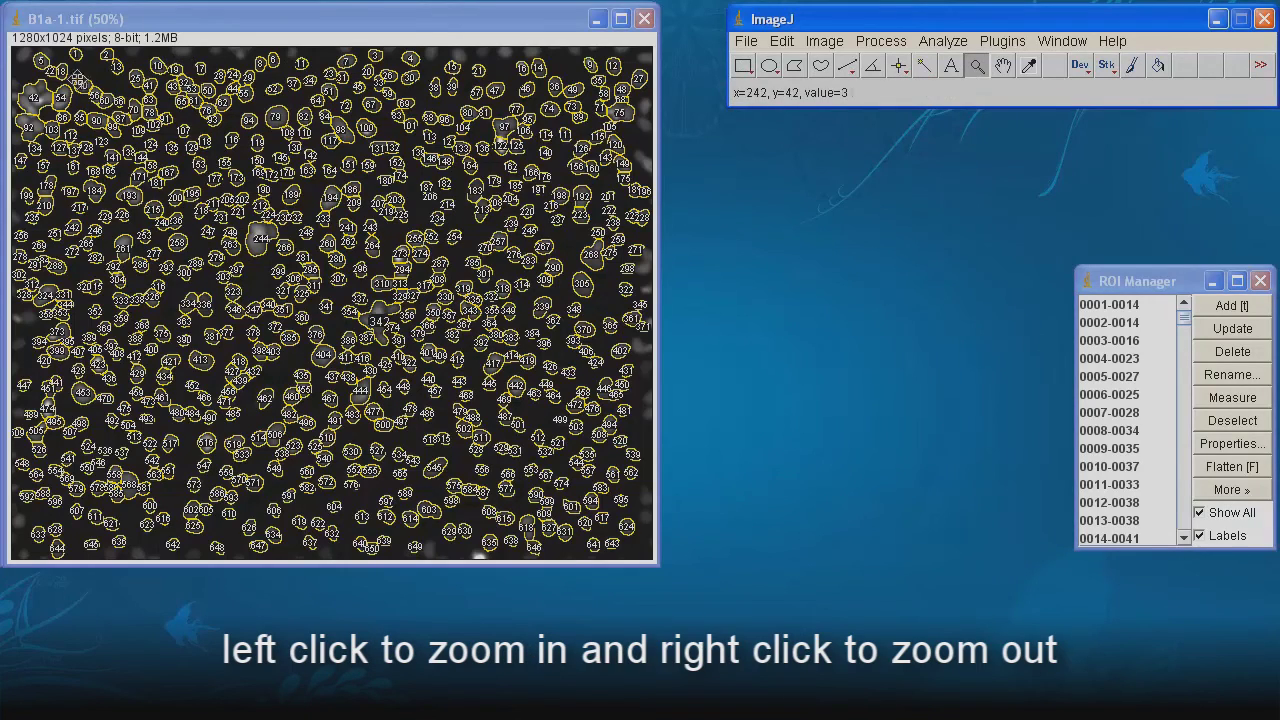
left_click(42, 80)
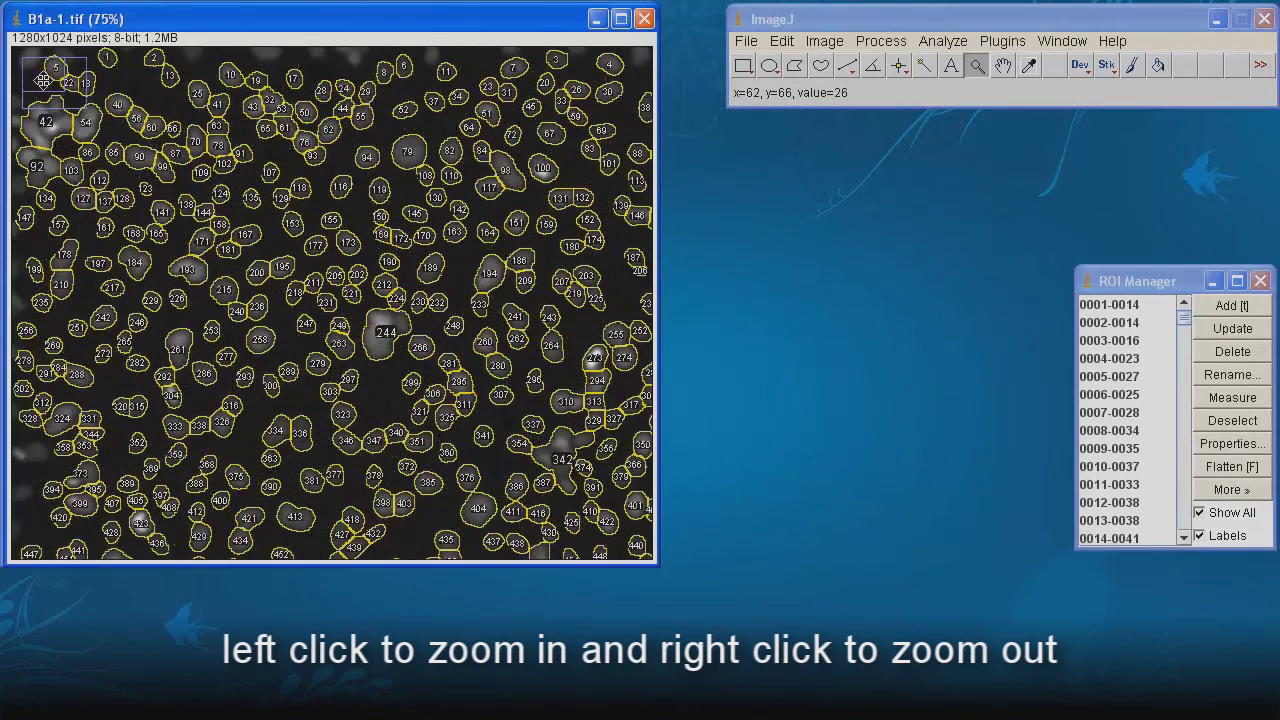
left_click(42, 80)
left_click(42, 80)
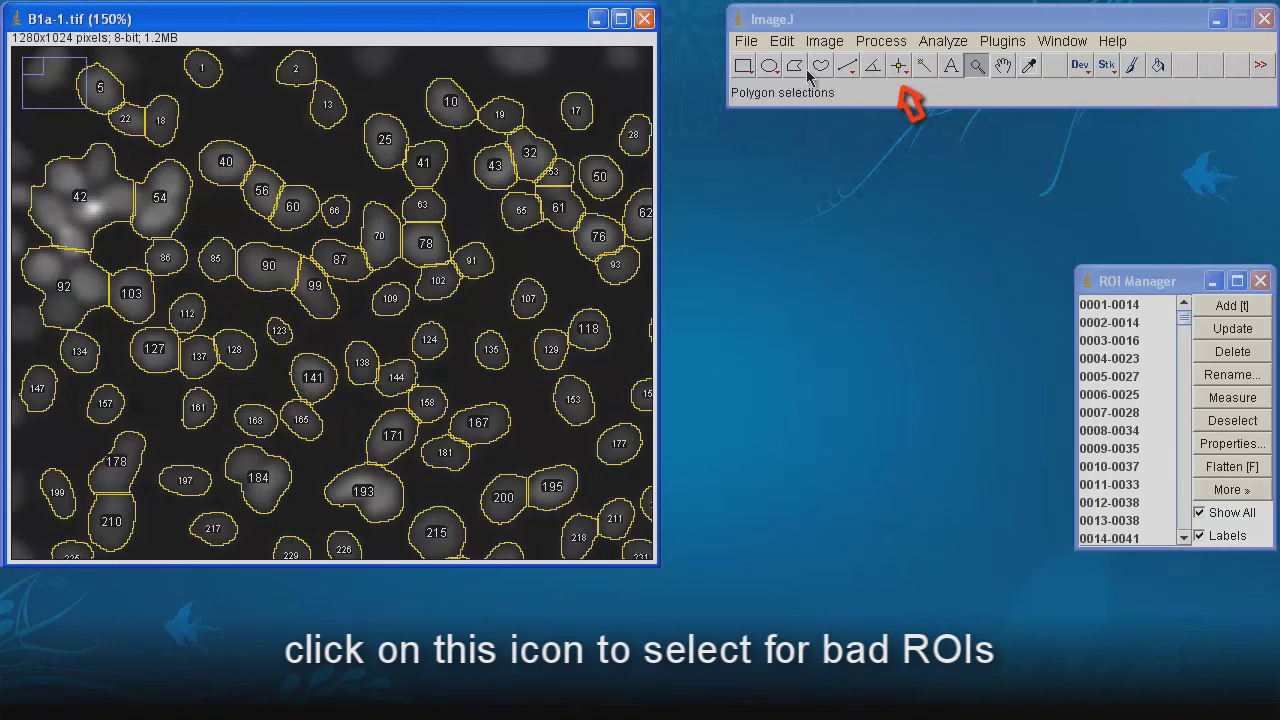
Step: Delete ROIs 42, 91 and 53 from the ROI Manager, then toggle the labels off and on
left_click(899, 65)
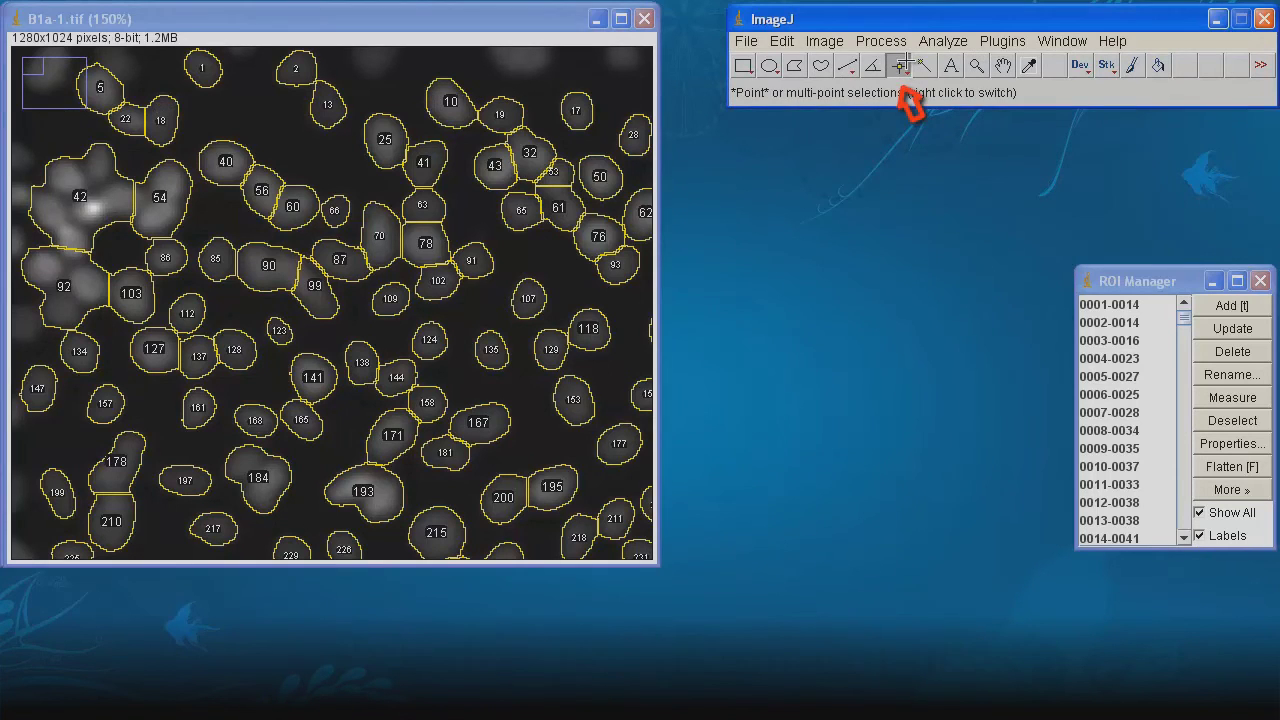
left_click(84, 204)
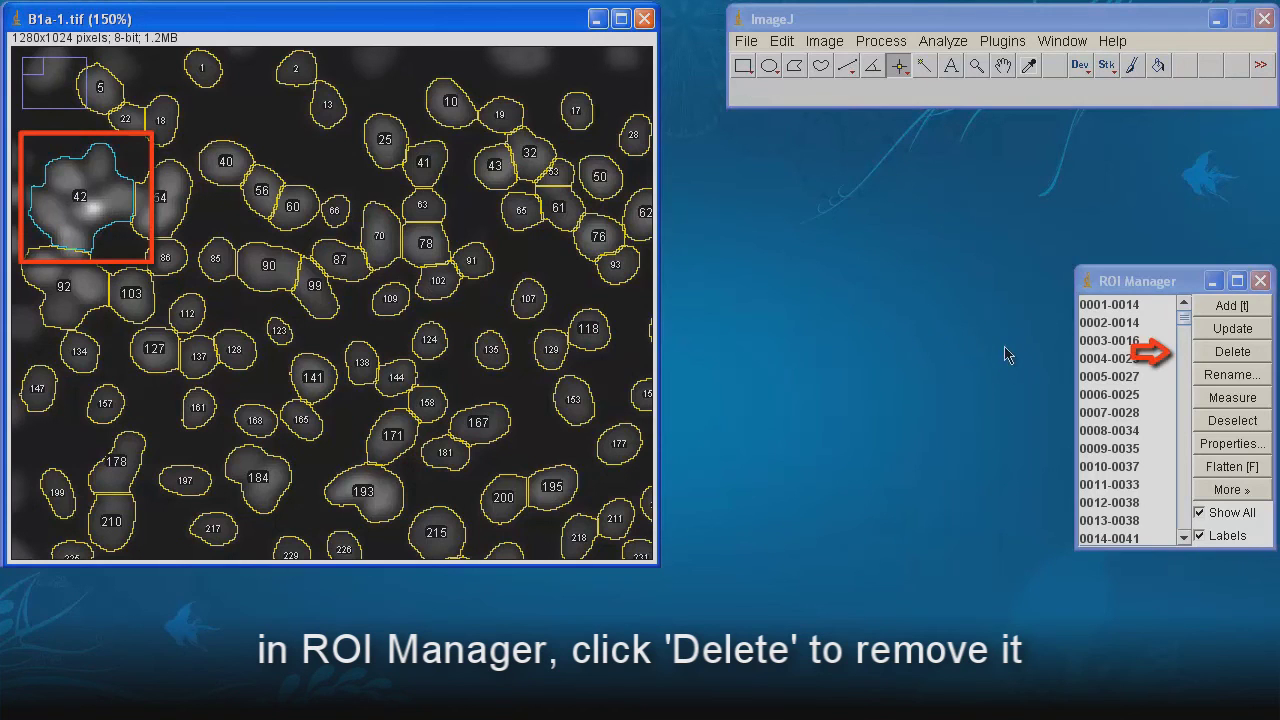
left_click(1250, 358)
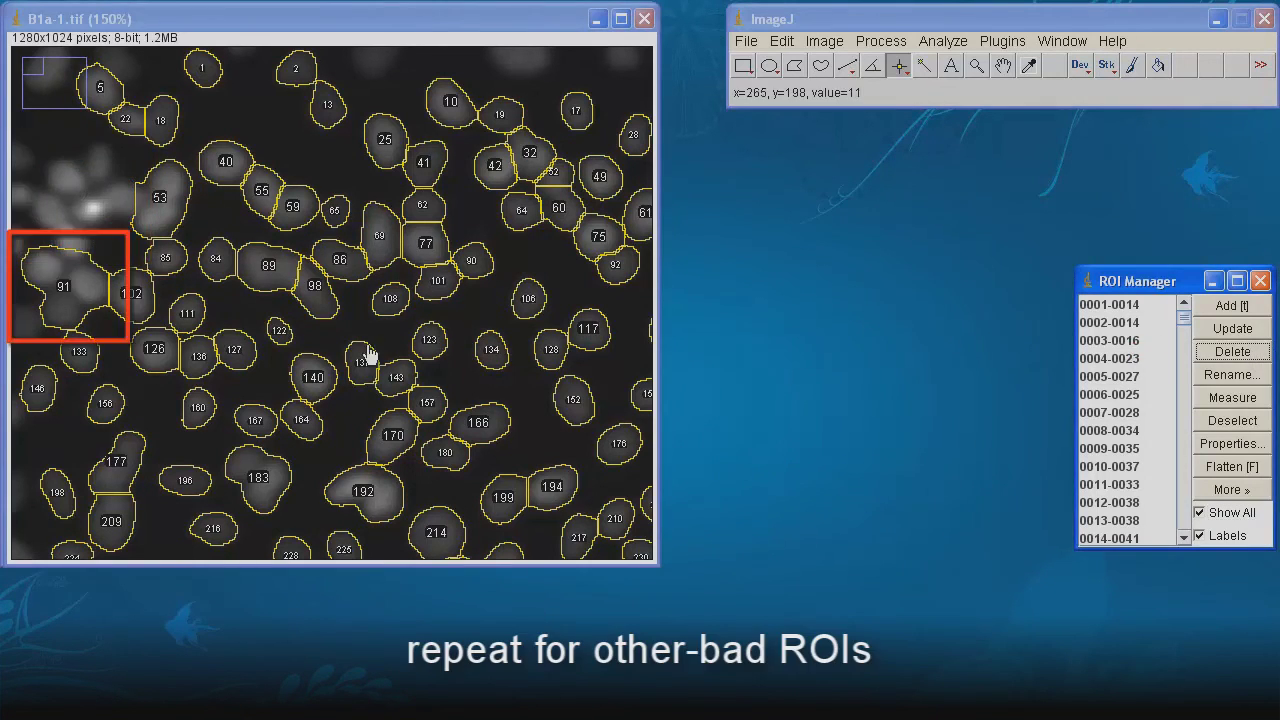
left_click(61, 287)
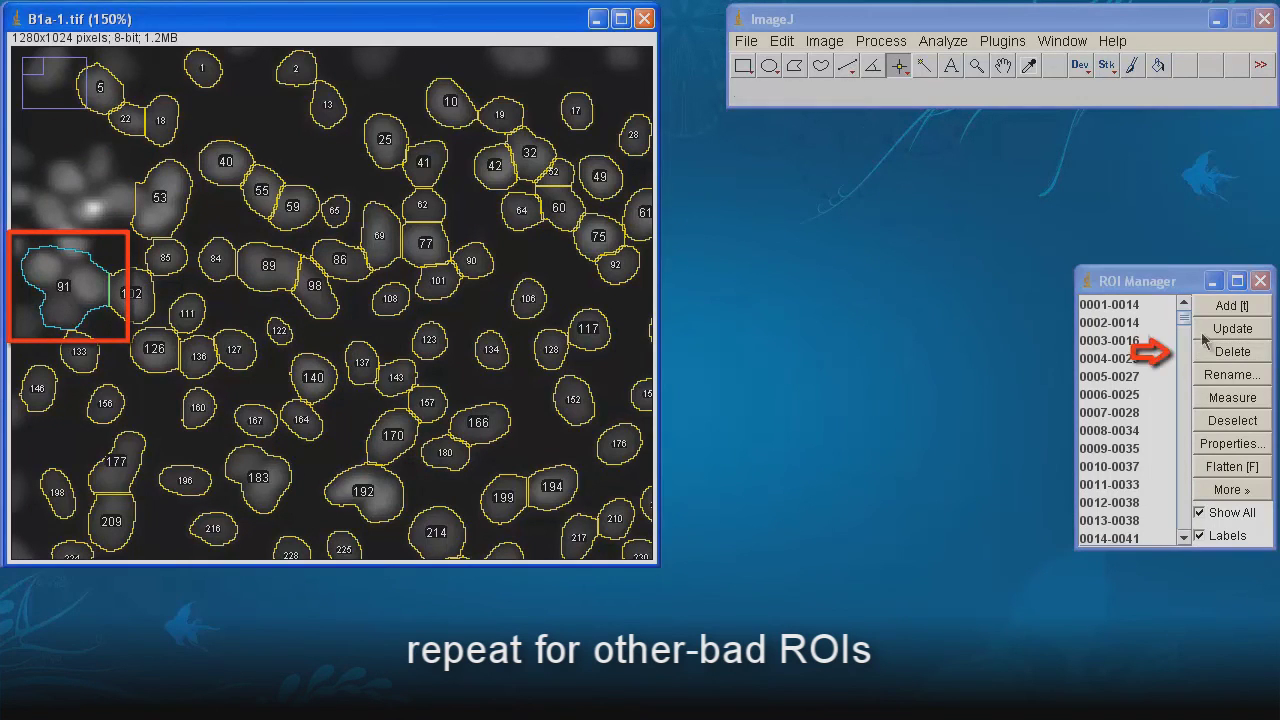
left_click(1254, 355)
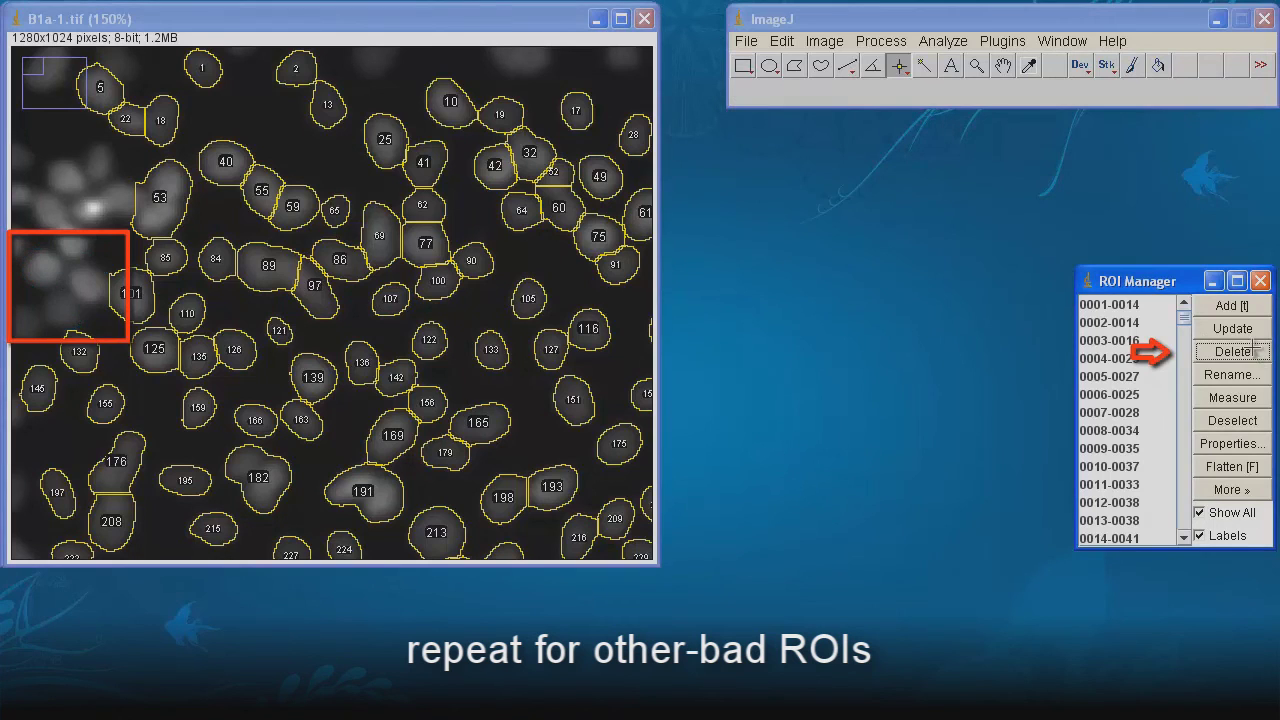
left_click(162, 201)
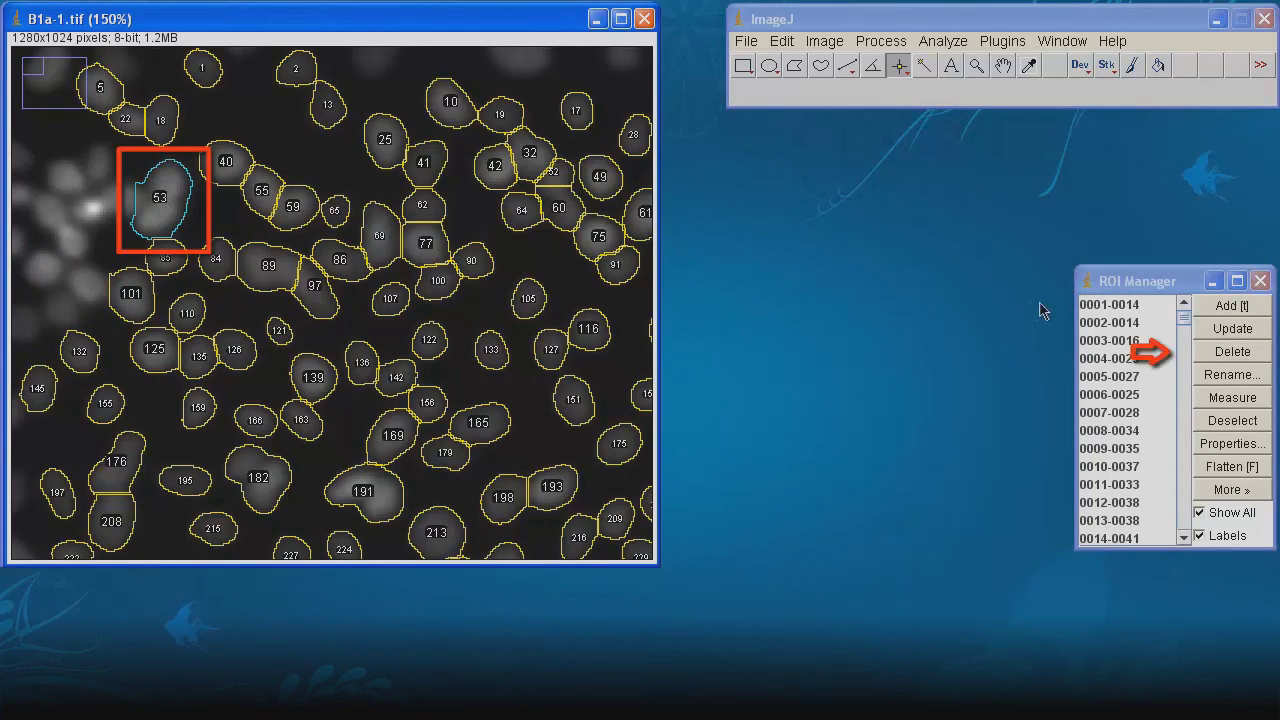
left_click(1208, 352)
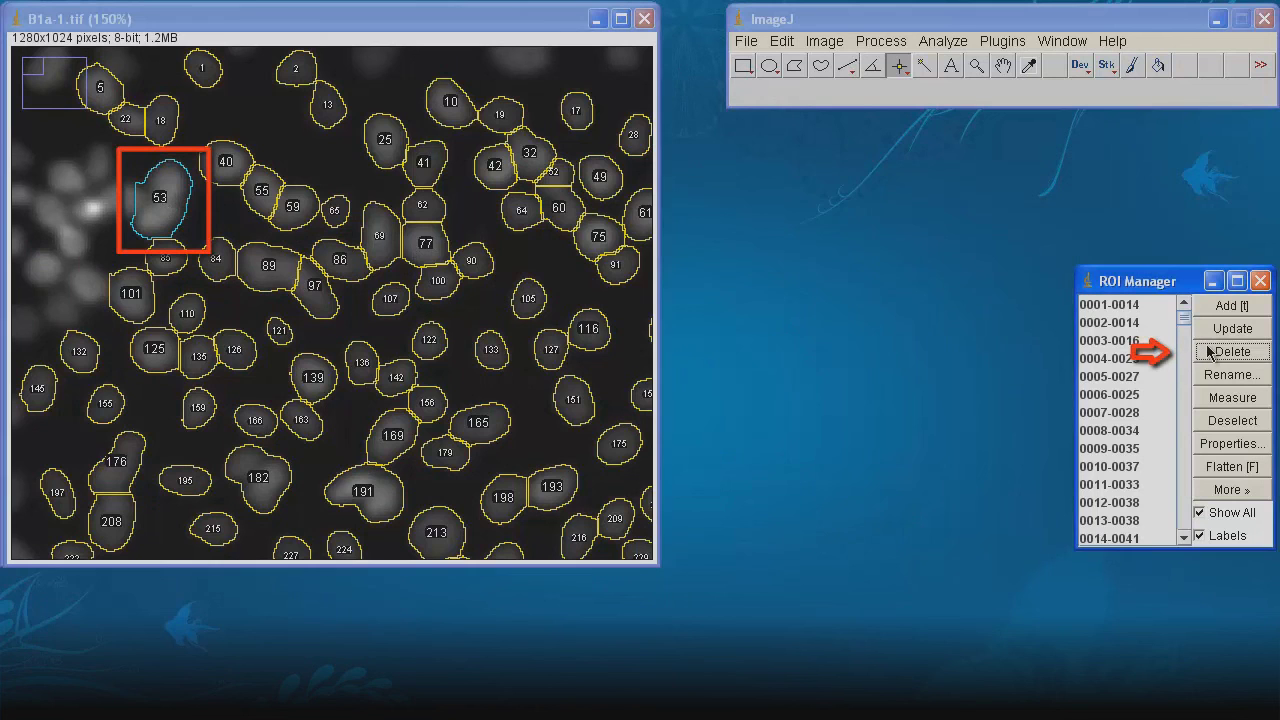
left_click(1201, 536)
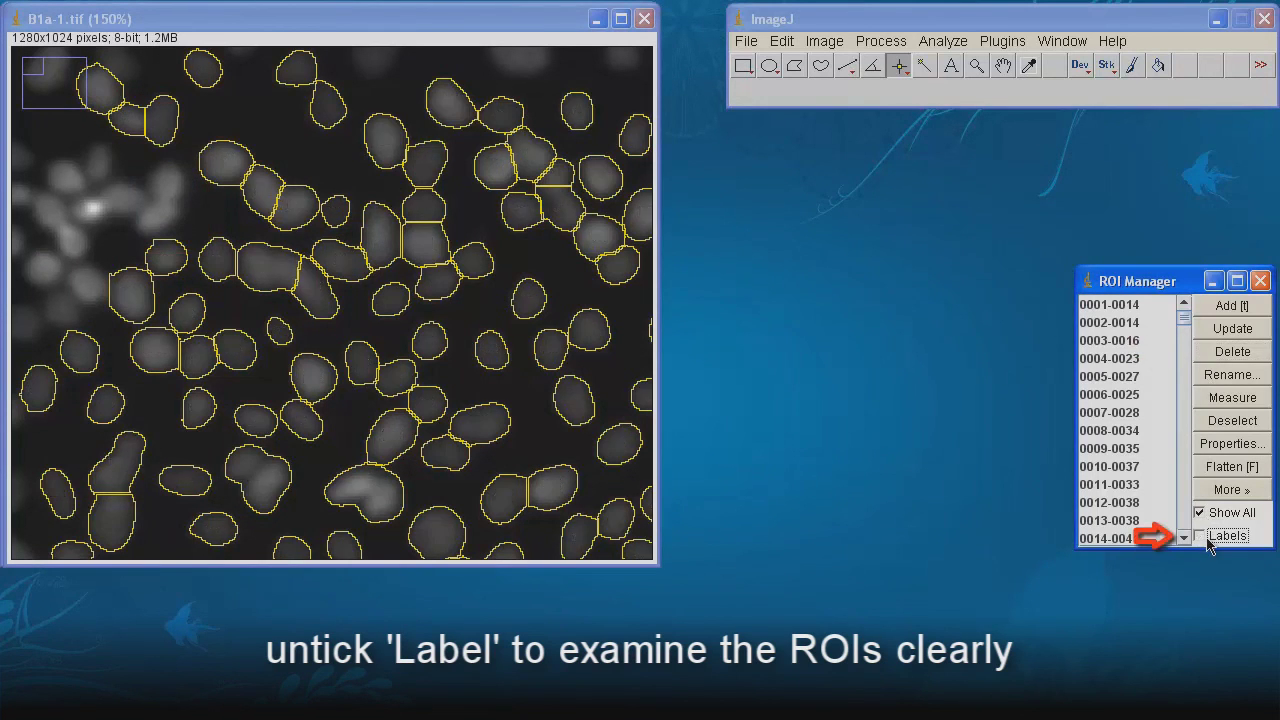
left_click(1201, 536)
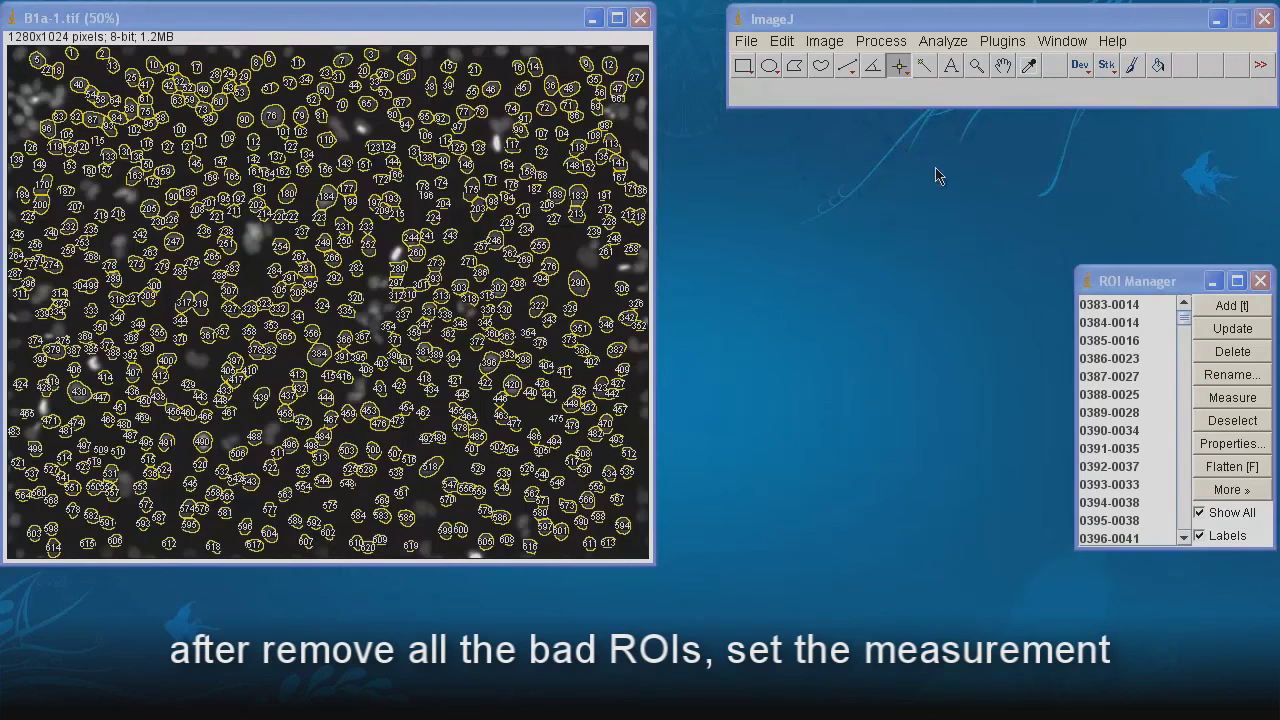
Step: Set the measurements to Area and Mean gray value only
left_click(944, 44)
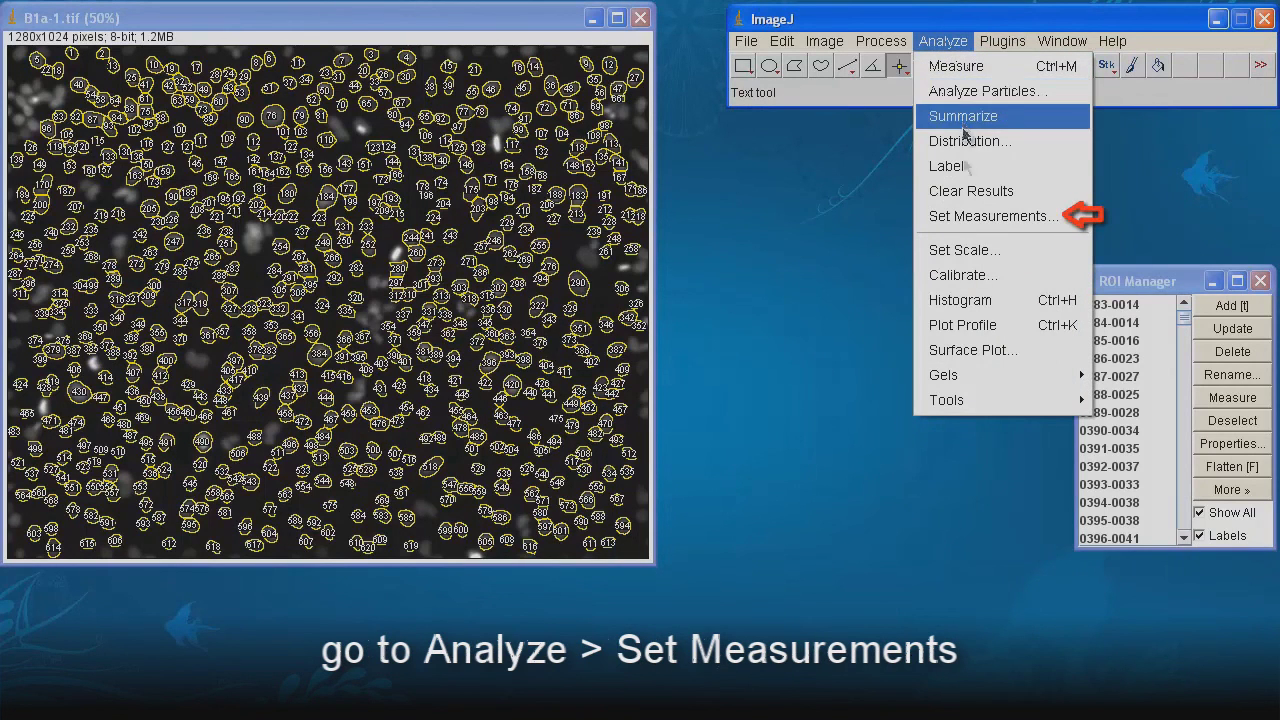
left_click(967, 227)
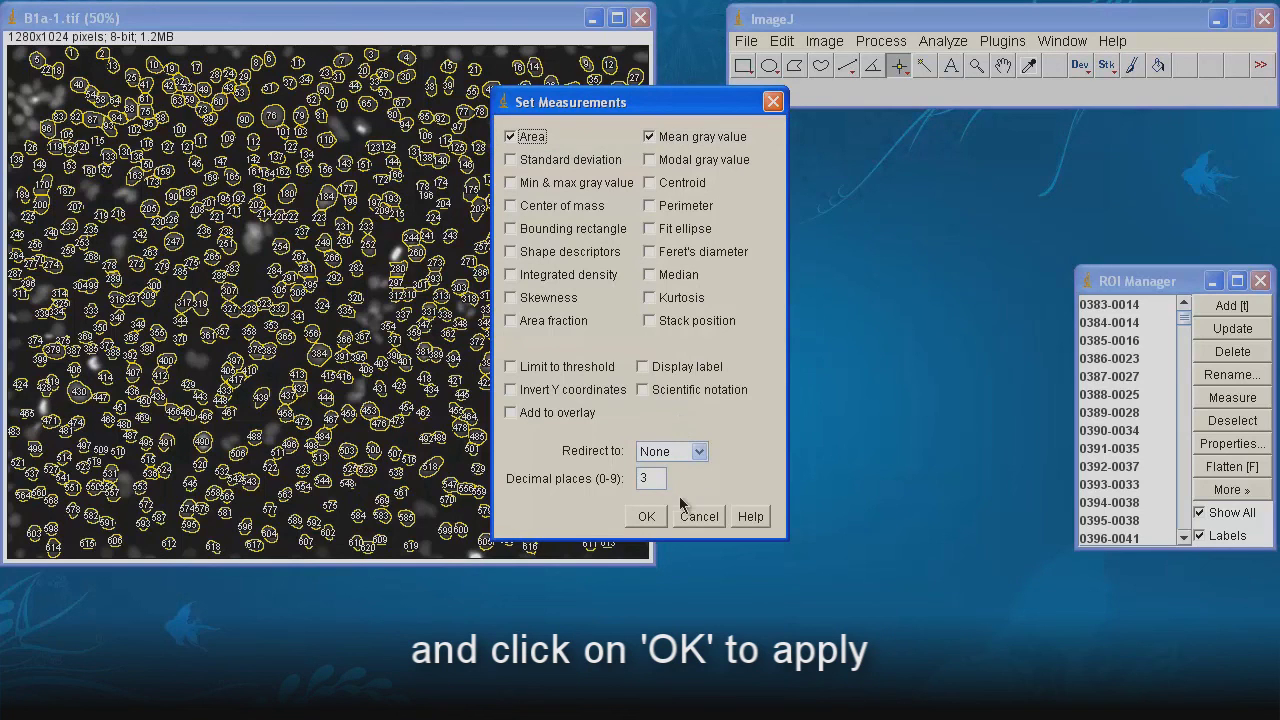
left_click(651, 517)
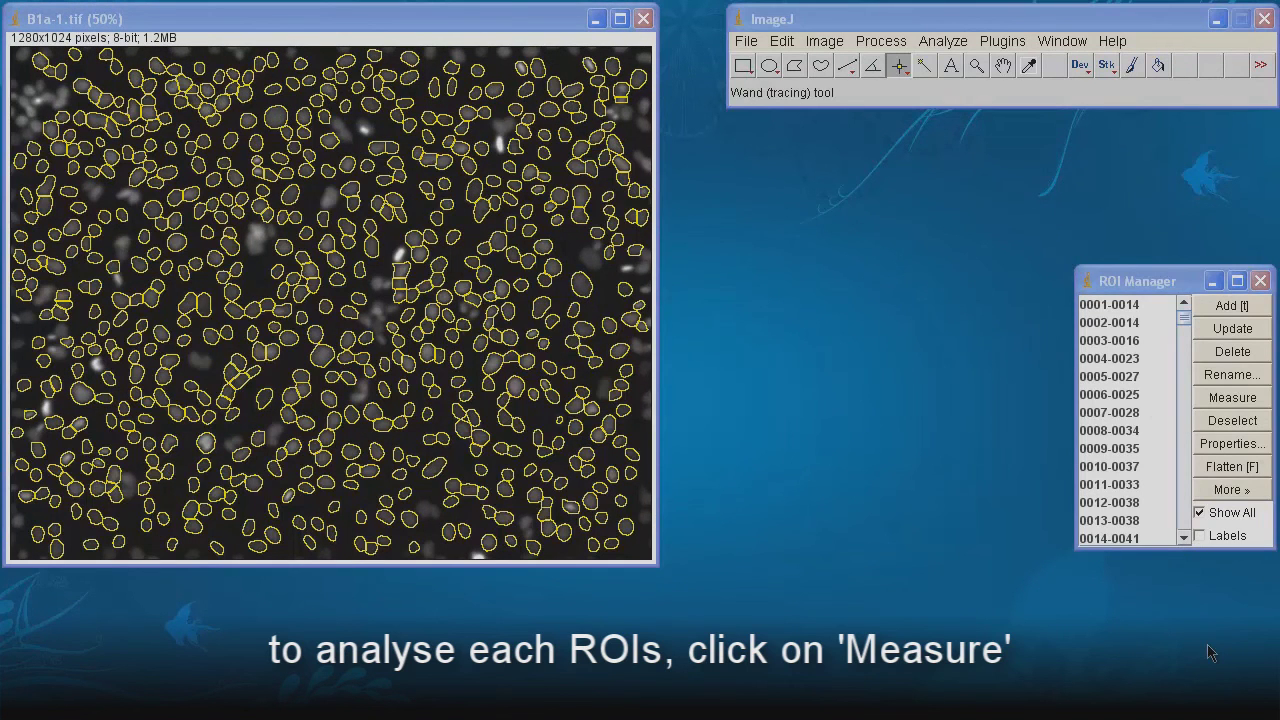
Step: Measure all remaining ROIs from the ROI Manager into a Results table
left_click(1209, 399)
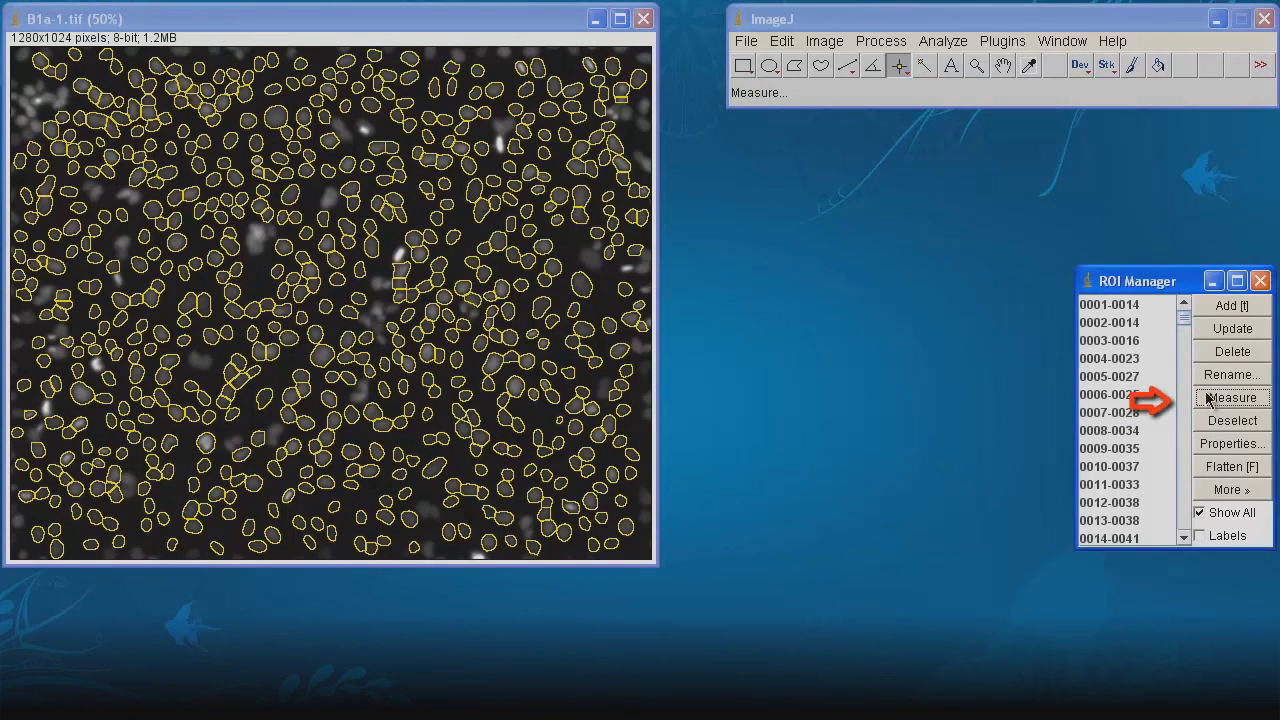